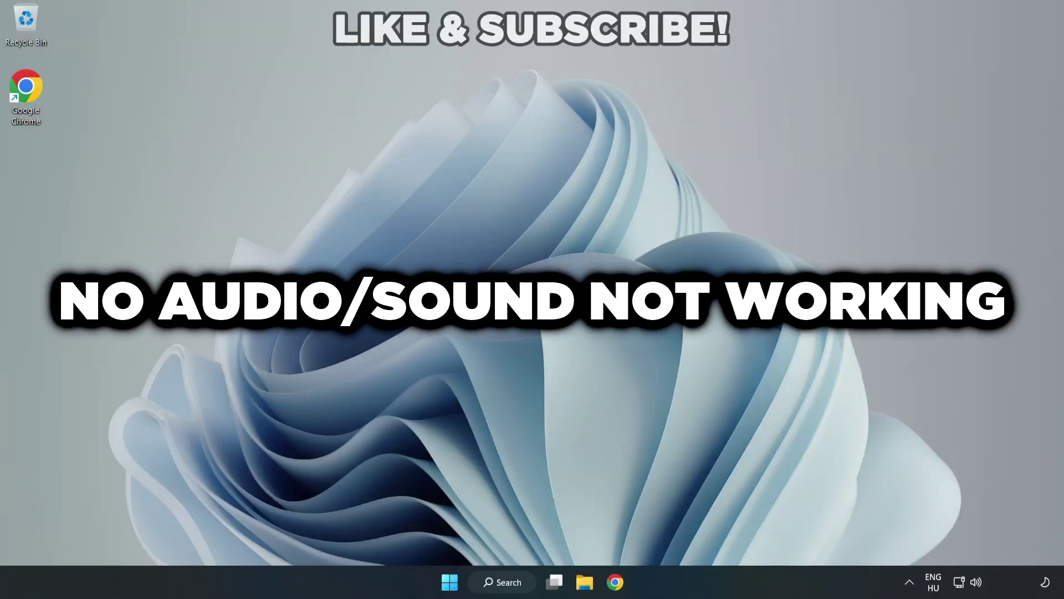
# Step: Switch the Quick Settings audio output from CABLE Input to Speakers (High Definition Audio Device)
pyautogui.click(977, 584)
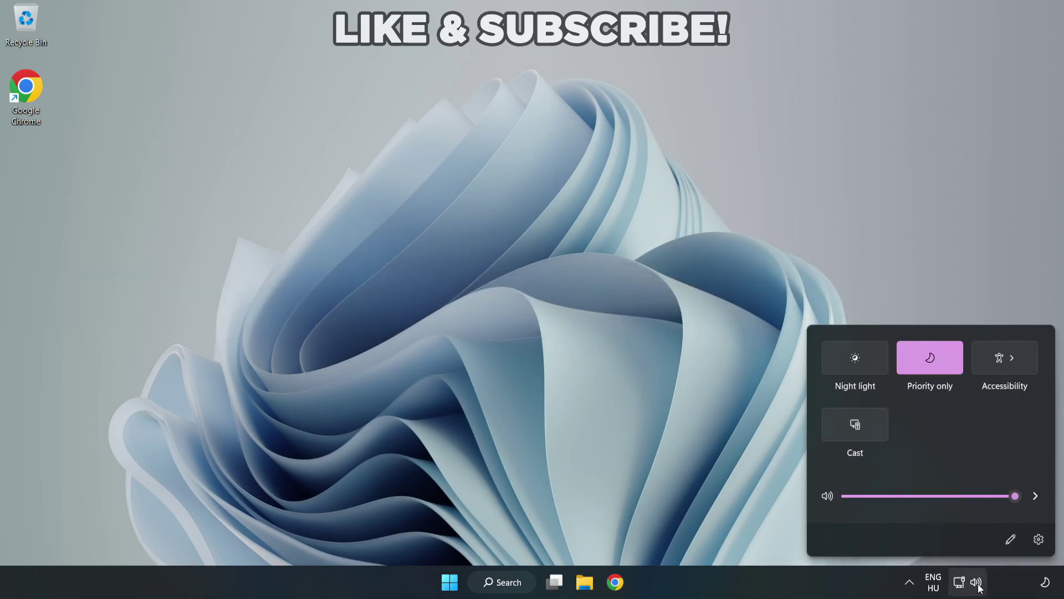
pyautogui.click(1035, 499)
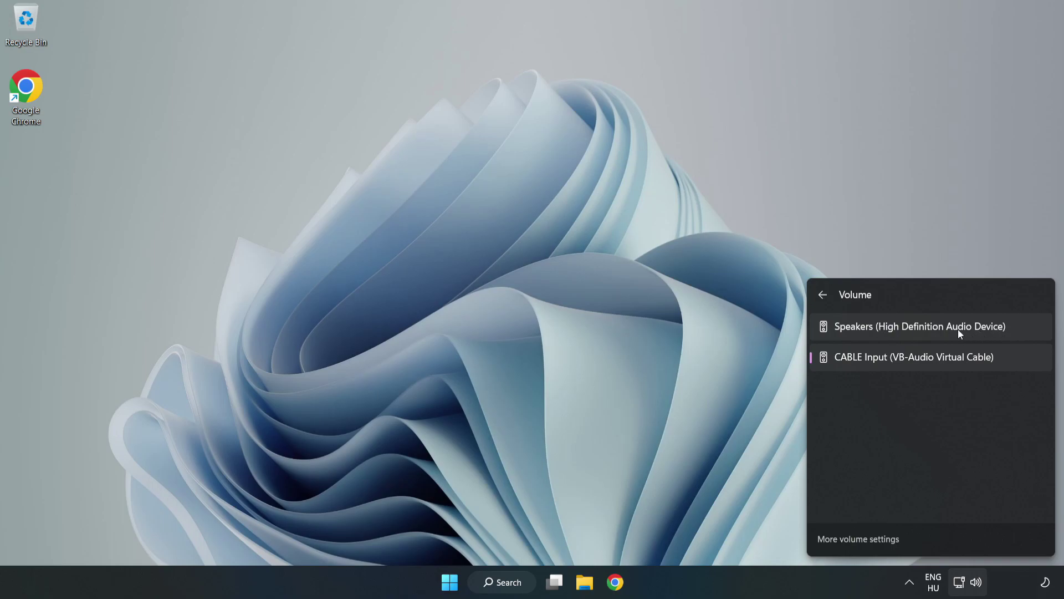
pyautogui.click(1026, 327)
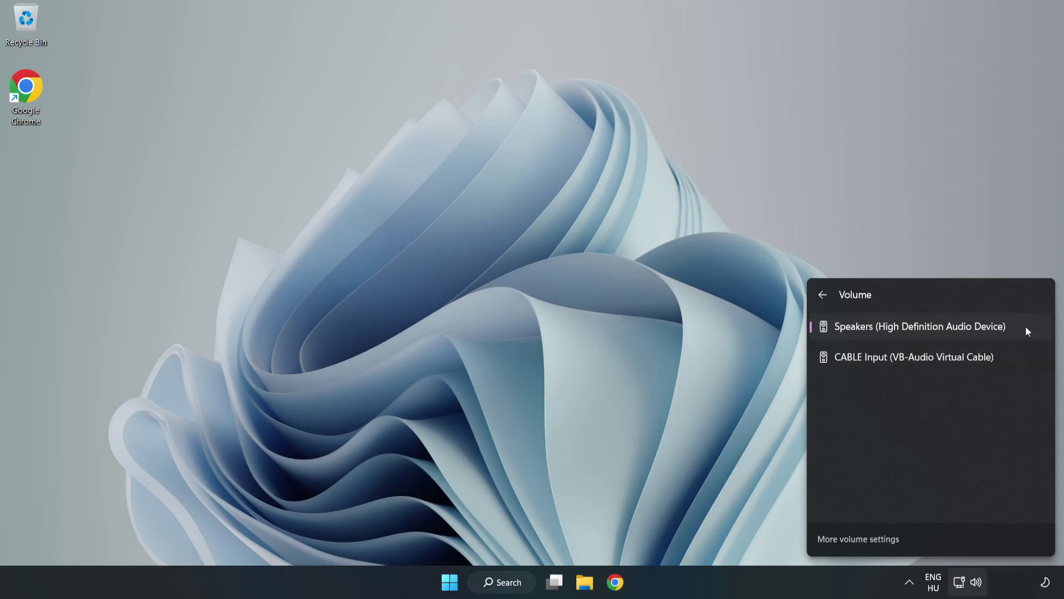
pyautogui.click(517, 285)
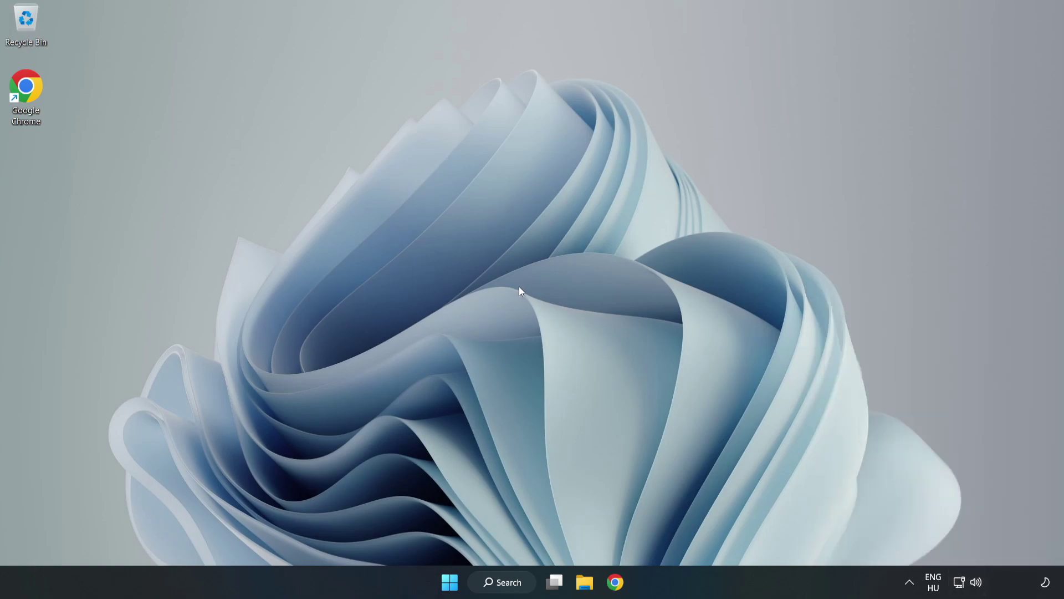
# Step: Reset sound devices and app volumes to recommended defaults in the volume mixer, then close Settings
pyautogui.rightClick(977, 582)
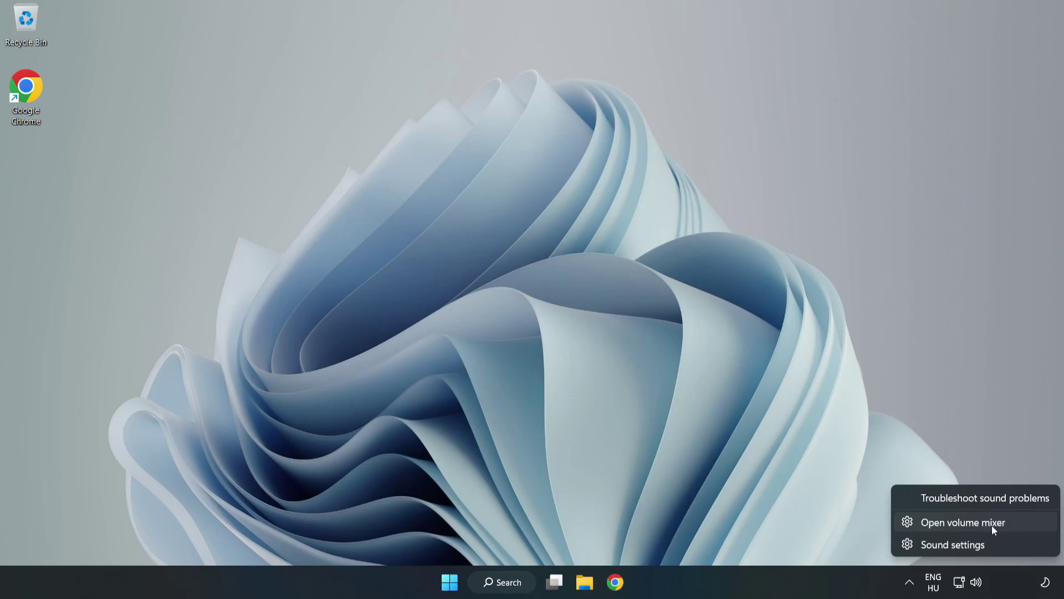
pyautogui.click(1022, 526)
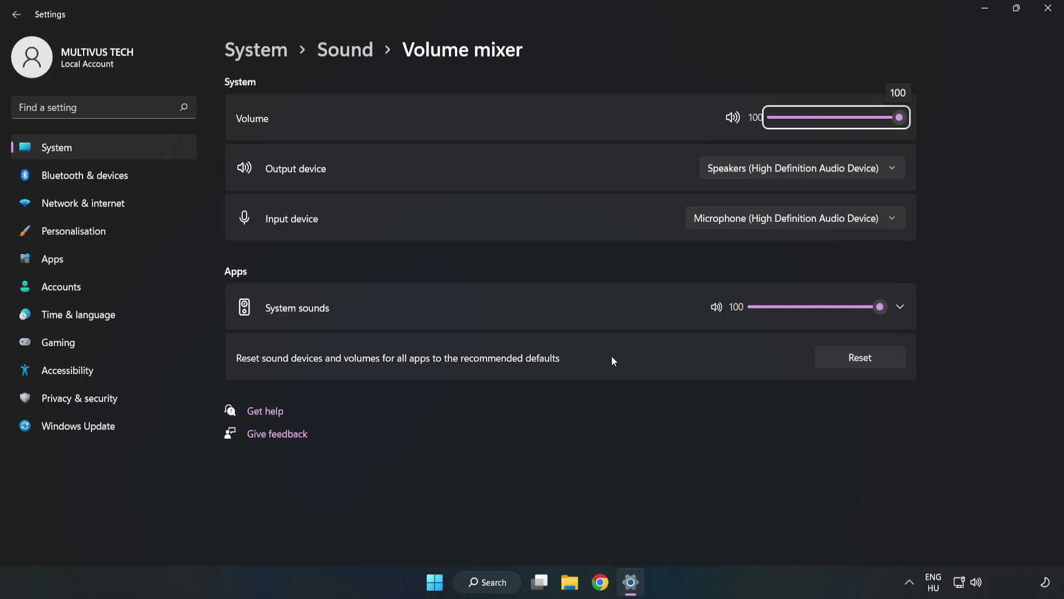
pyautogui.click(872, 364)
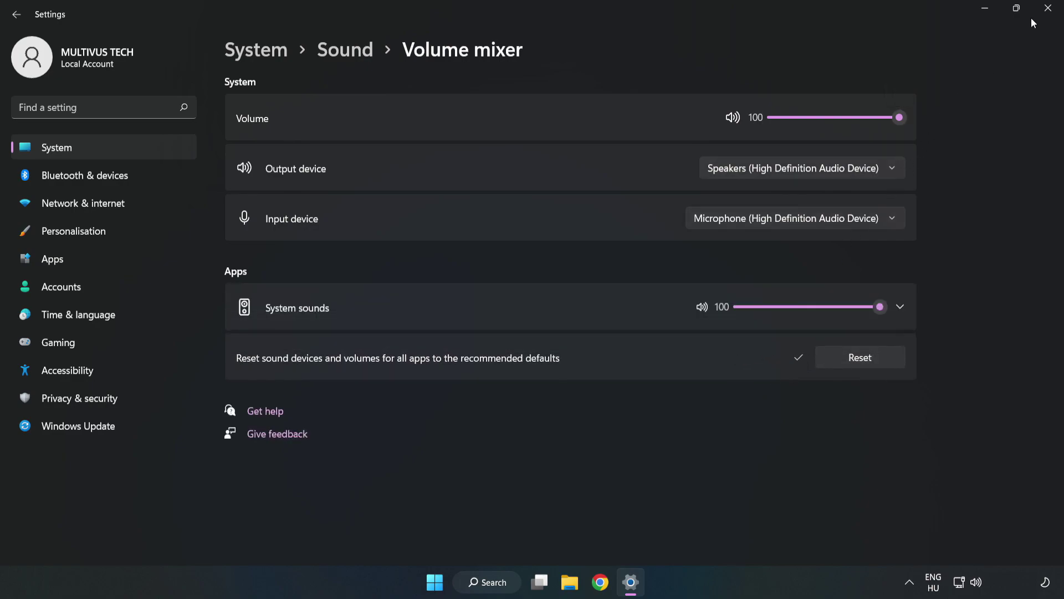
pyautogui.click(1046, 15)
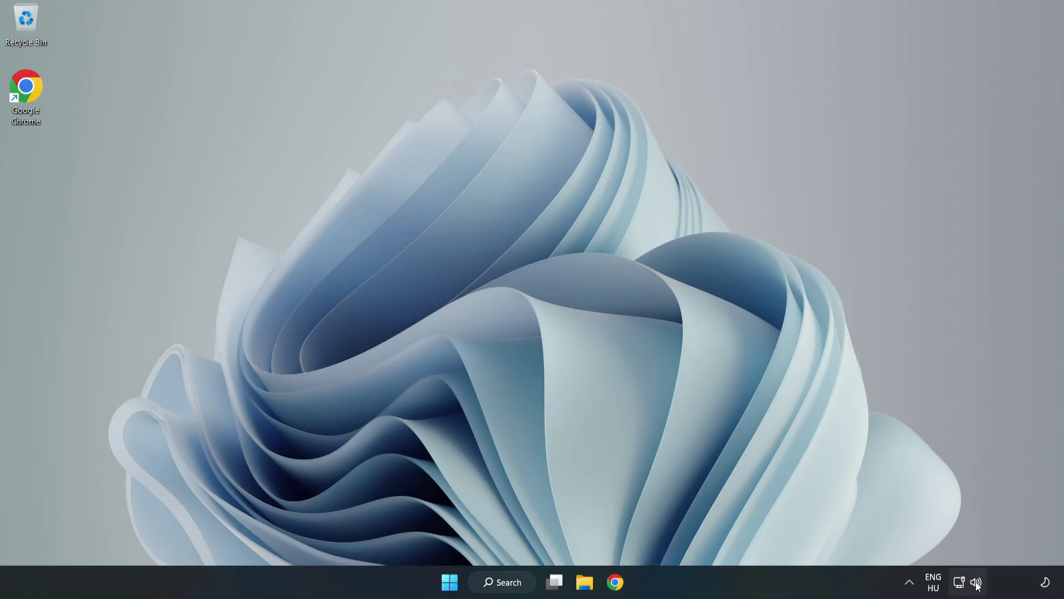
# Step: Open the System > Sound settings page and scroll down to More sound settings
pyautogui.rightClick(977, 584)
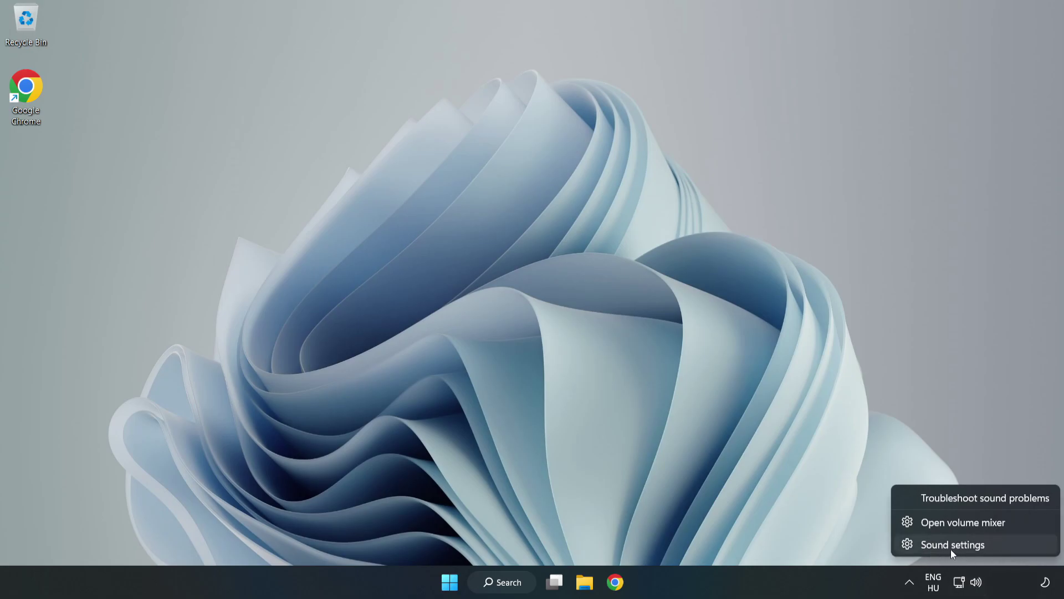
pyautogui.click(991, 548)
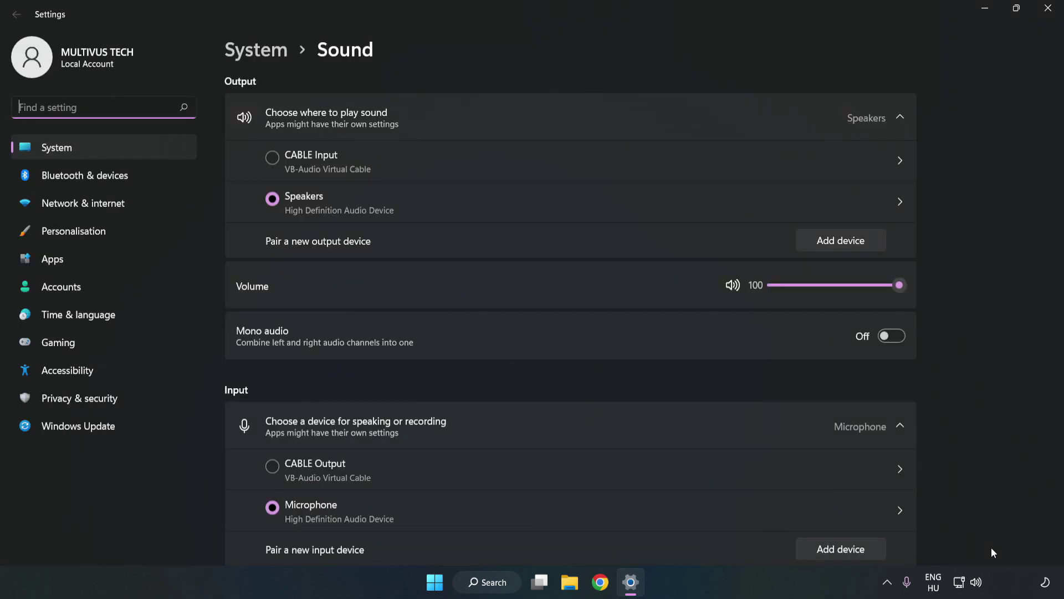
pyautogui.click(900, 286)
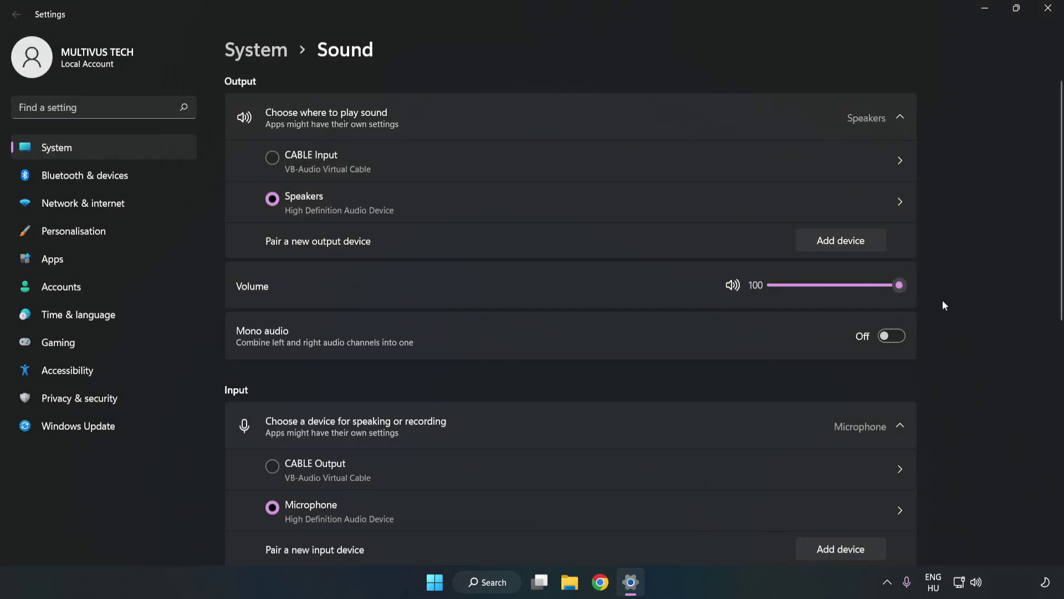
pyautogui.scroll(-5, 1038, 266)
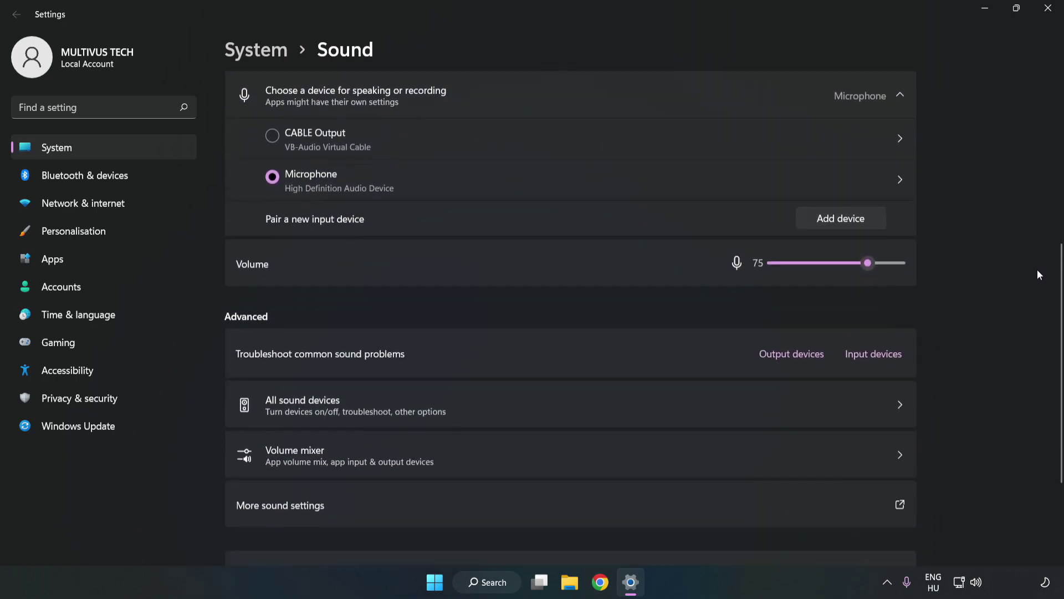
pyautogui.scroll(-1, 1037, 270)
pyautogui.scroll(-2, 1036, 273)
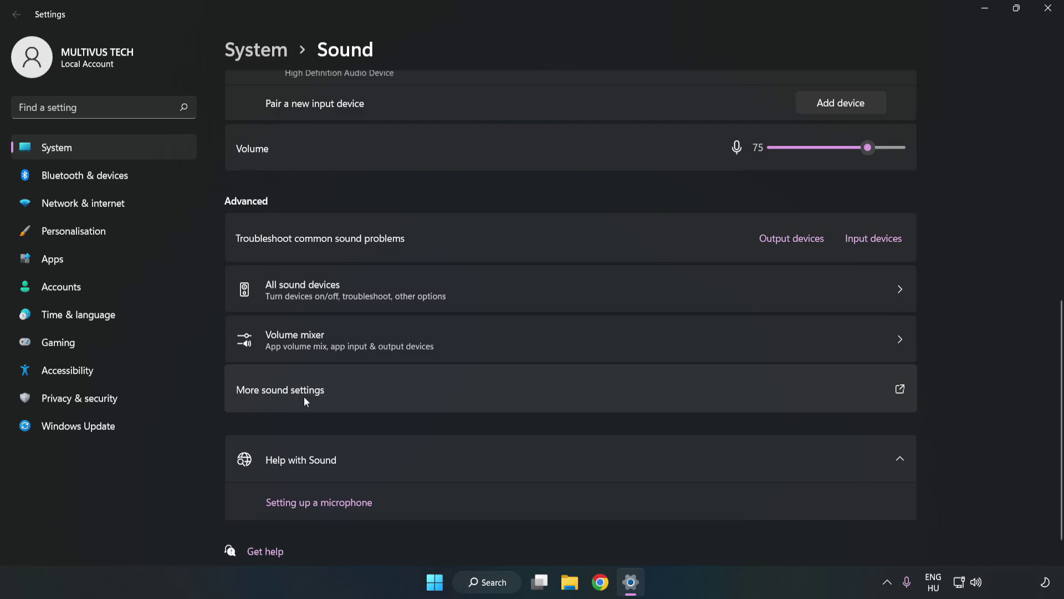
# Step: Disable the CABLE Input device on the classic Sound dialog's Playback tab
pyautogui.click(463, 398)
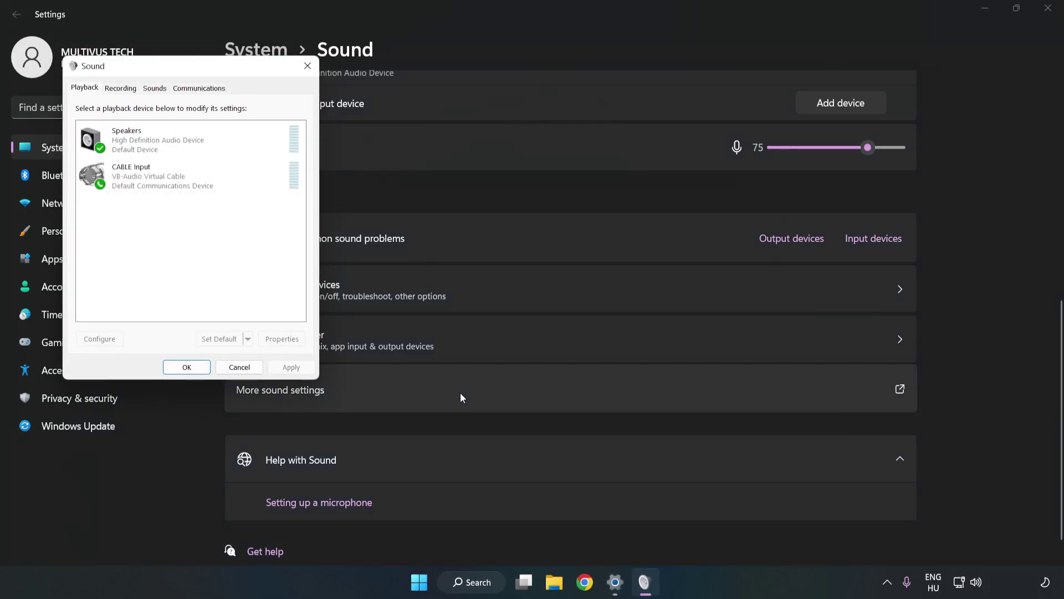
pyautogui.moveTo(225, 73); pyautogui.dragTo(550, 137)
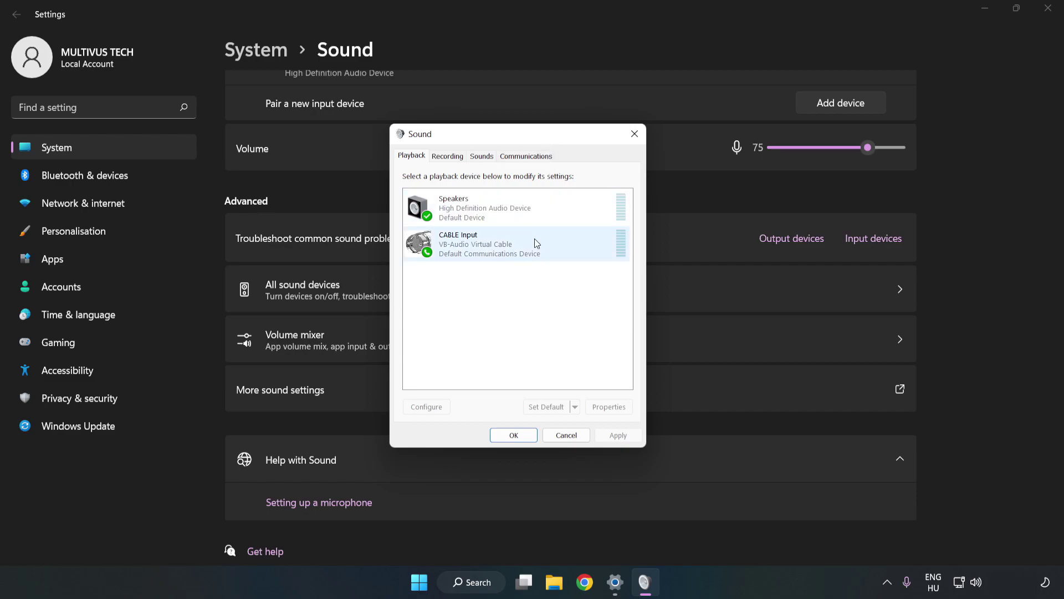
pyautogui.click(426, 244)
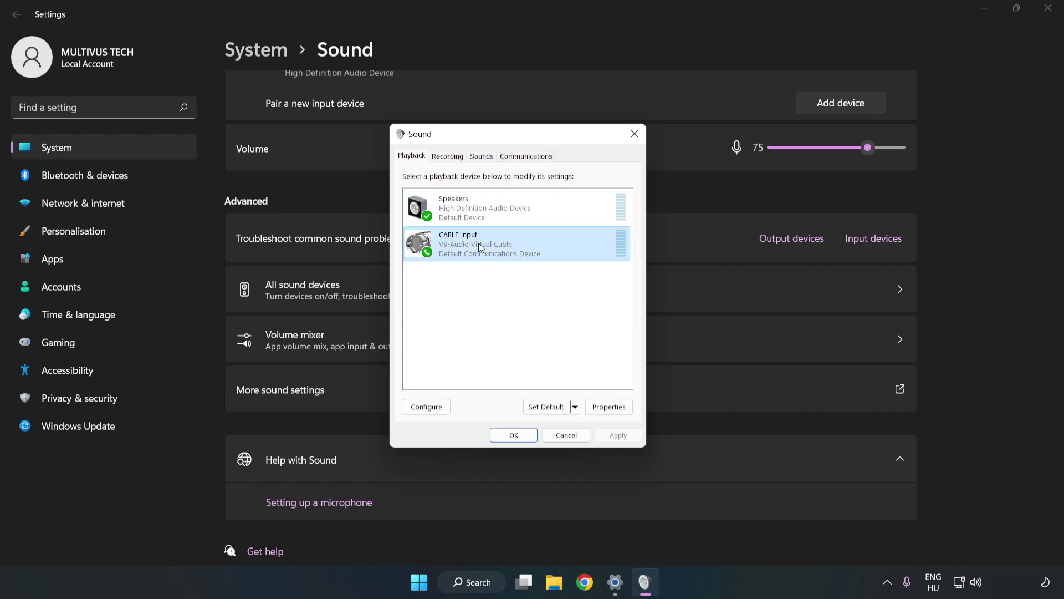
pyautogui.rightClick(533, 246)
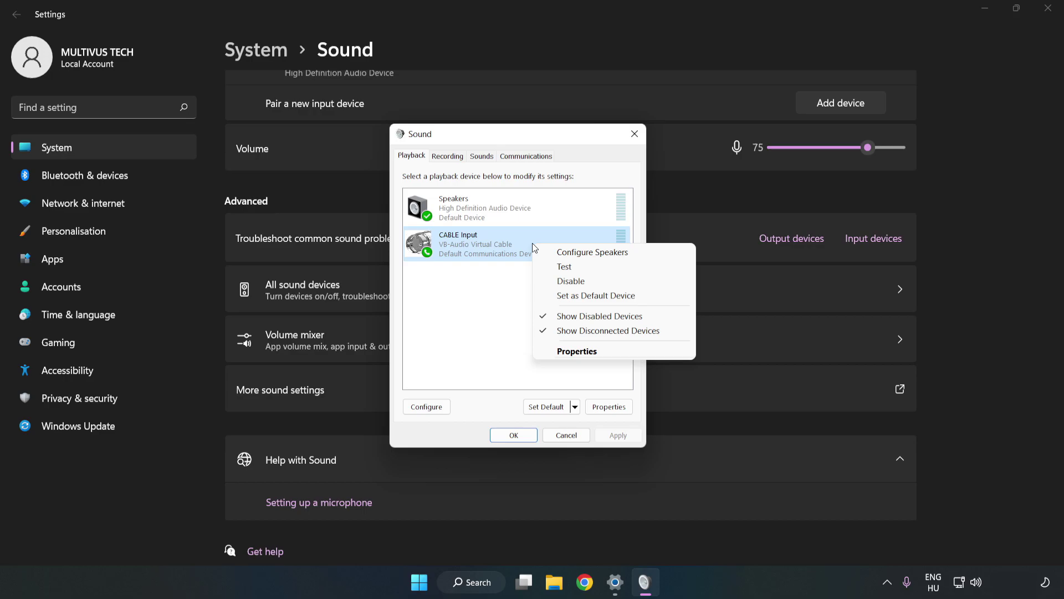
pyautogui.click(597, 287)
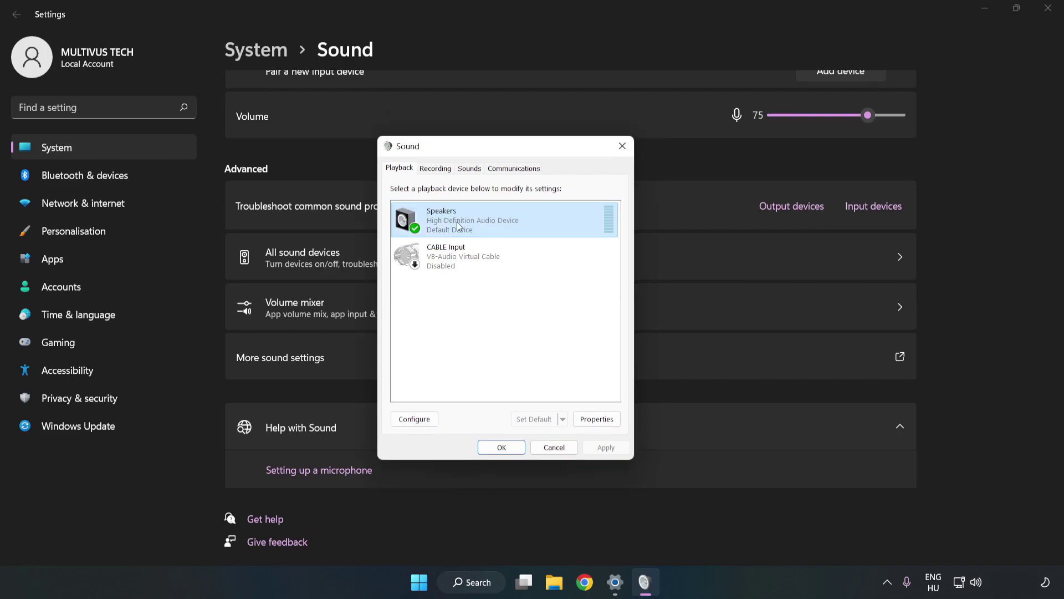
# Step: Run Speaker Setup as 7.1 Surround, keeping all optional and full-range speakers
pyautogui.rightClick(543, 218)
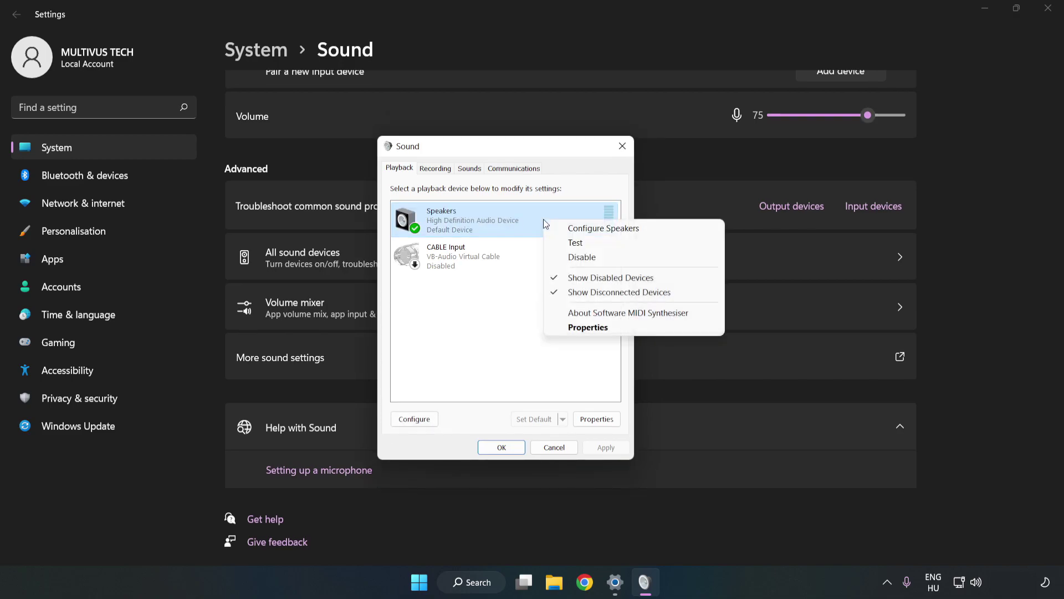
pyautogui.click(606, 229)
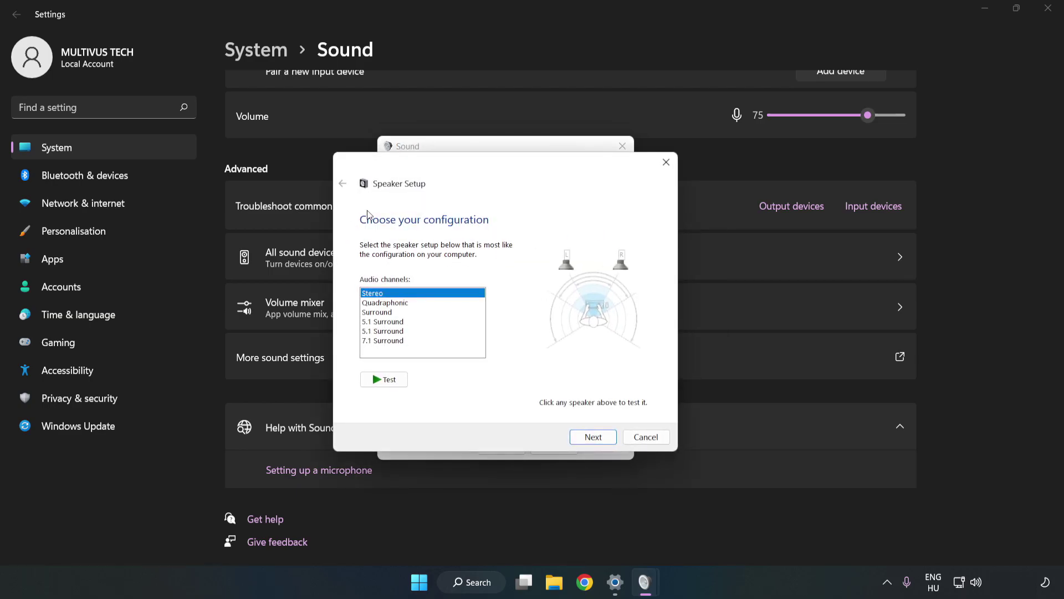
pyautogui.click(393, 304)
pyautogui.click(392, 341)
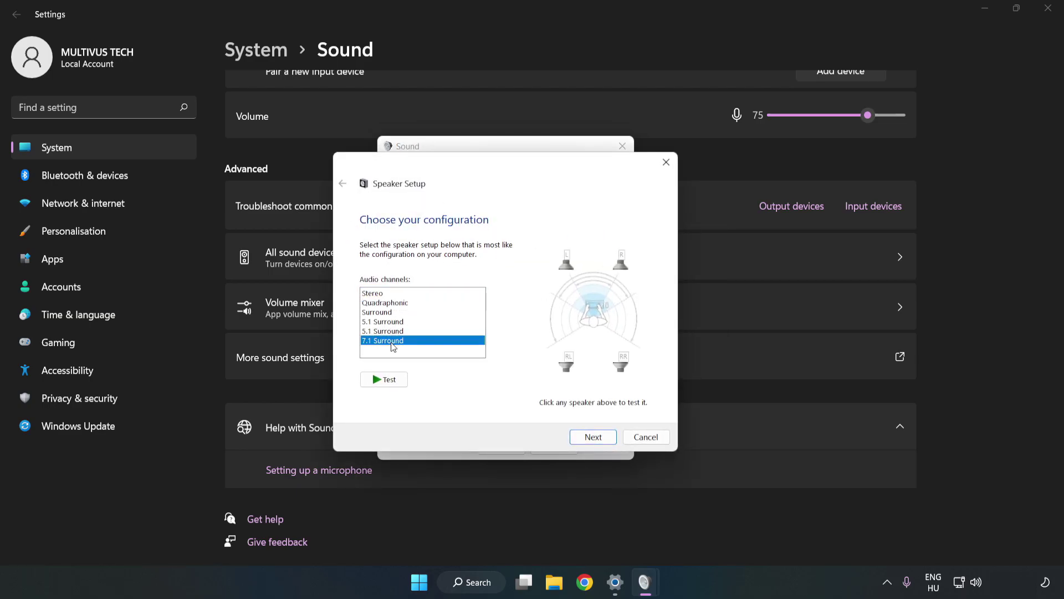
pyautogui.click(592, 438)
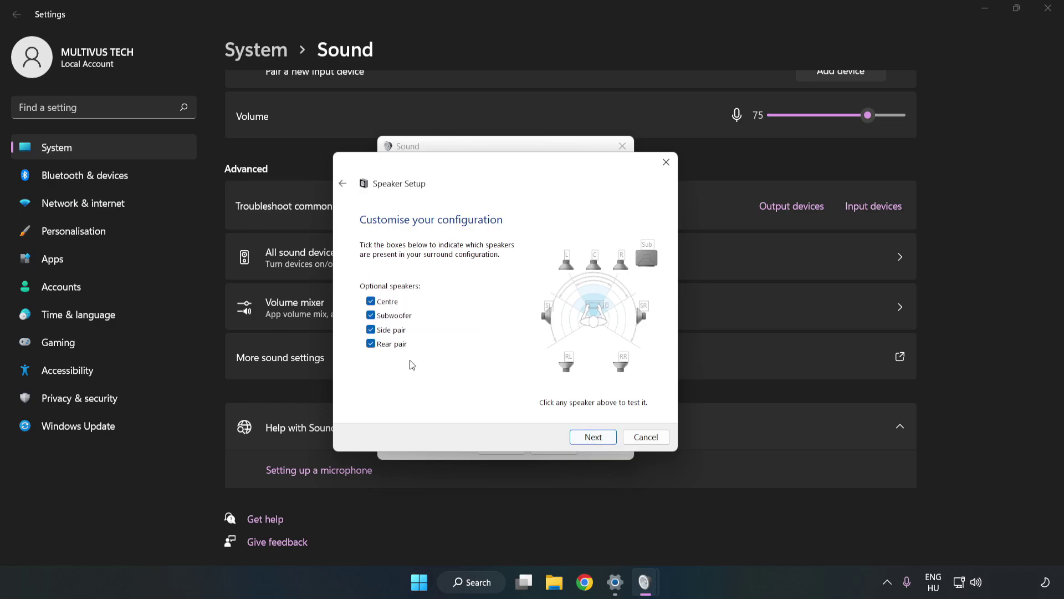
pyautogui.click(588, 437)
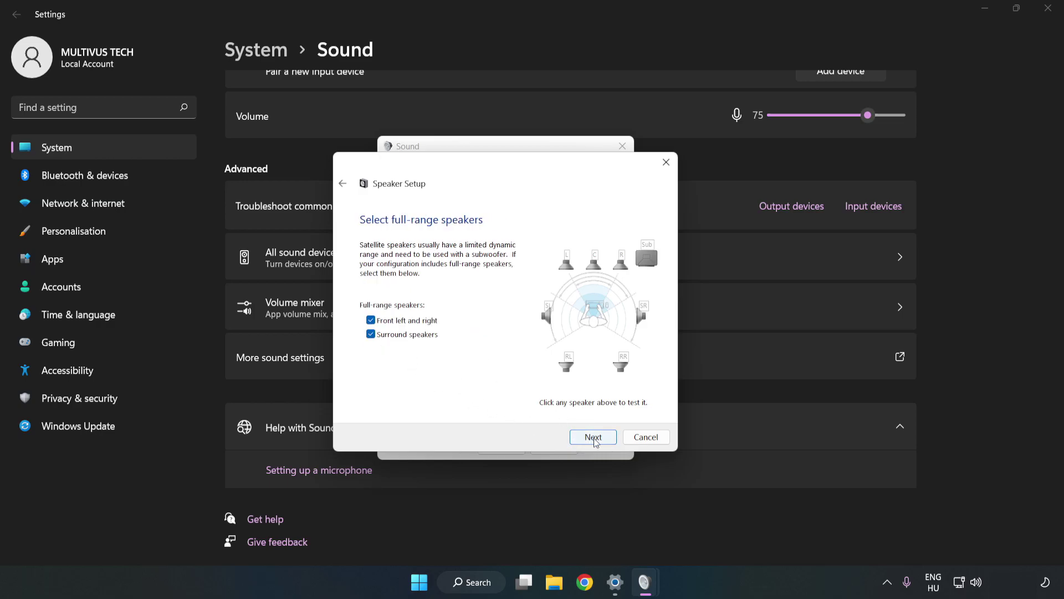
pyautogui.click(594, 437)
pyautogui.click(595, 438)
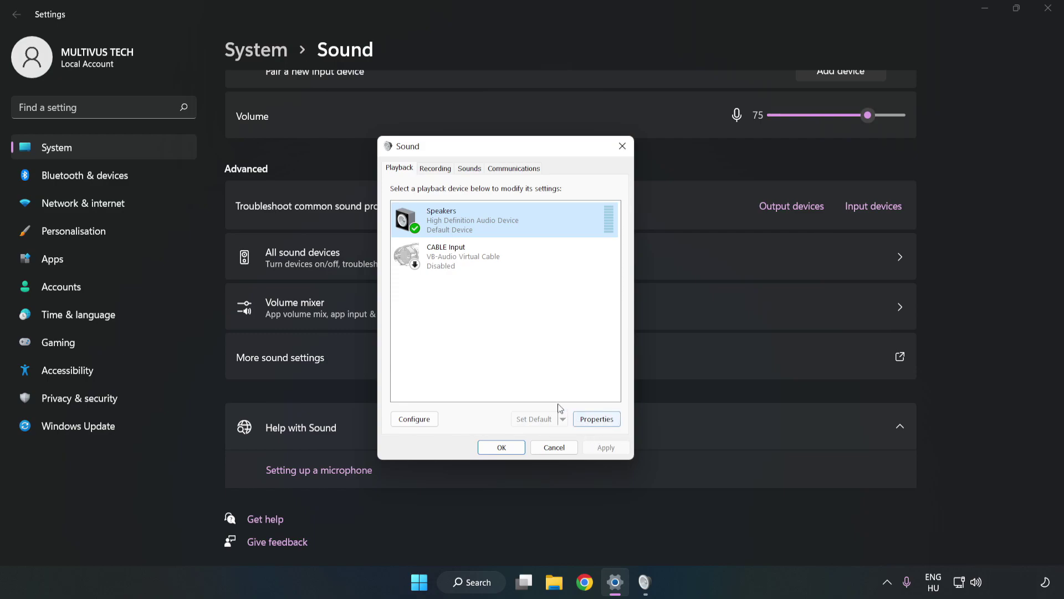
# Step: Turn off all audio enhancements in the Speakers properties
pyautogui.click(597, 419)
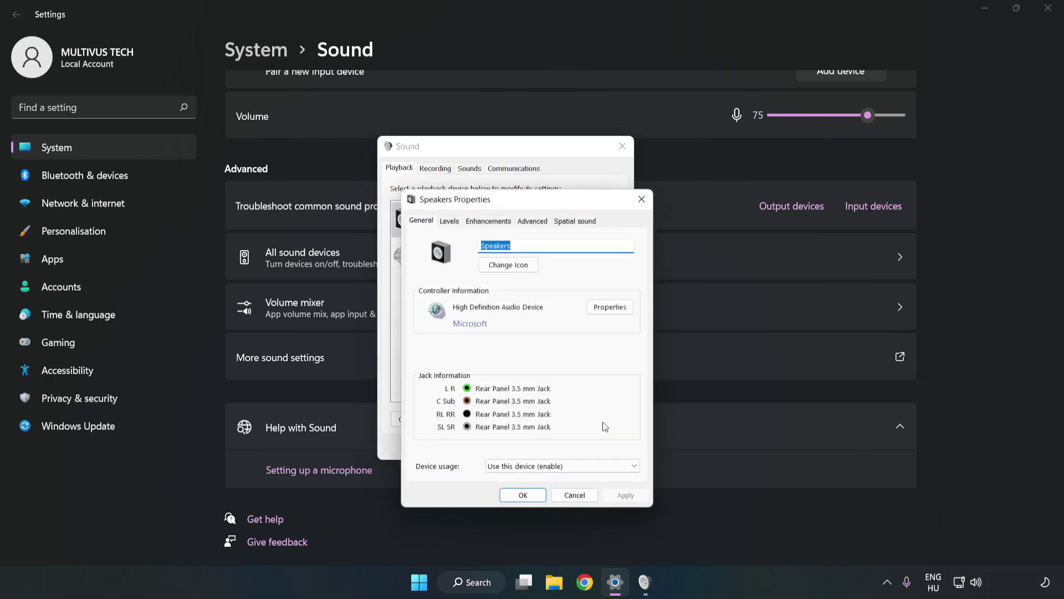
pyautogui.moveTo(510, 159); pyautogui.dragTo(504, 151)
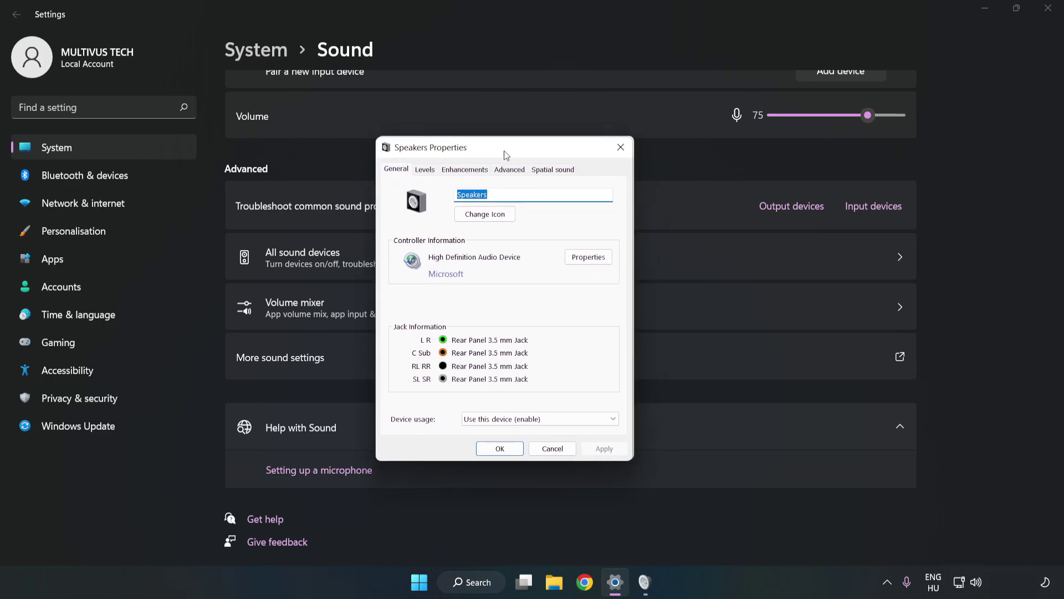
pyautogui.click(464, 170)
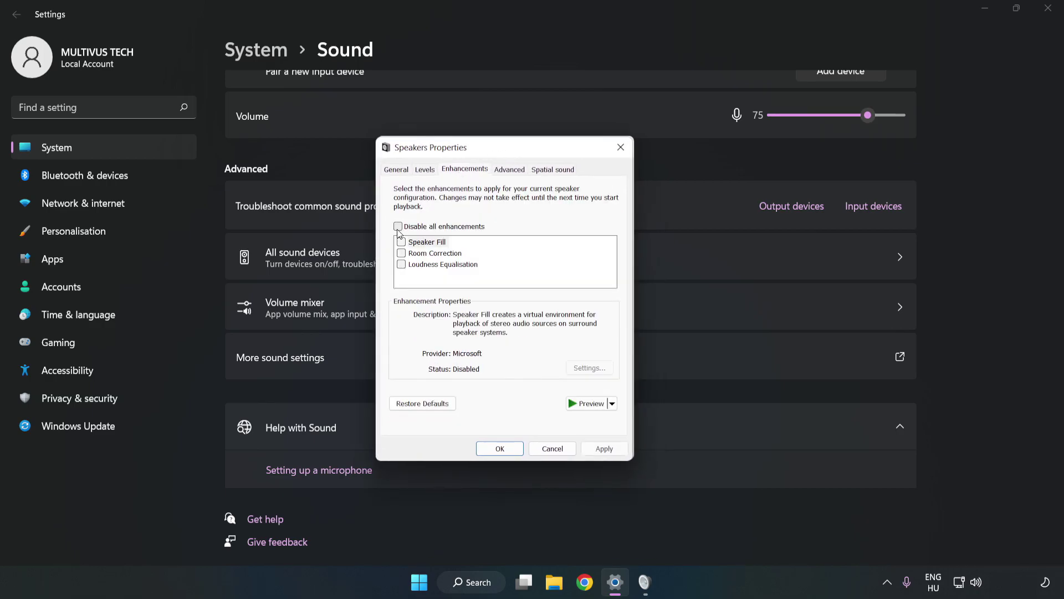
pyautogui.click(398, 227)
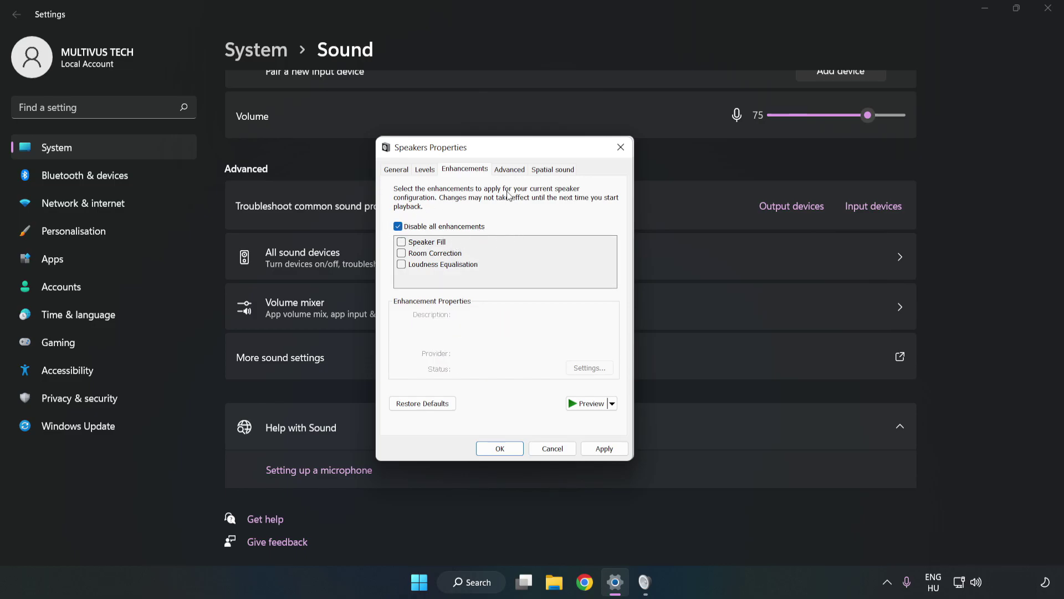
# Step: Apply the 16 bit, 48000 Hz (DVD Quality) default format and close the Sound dialogs
pyautogui.click(510, 170)
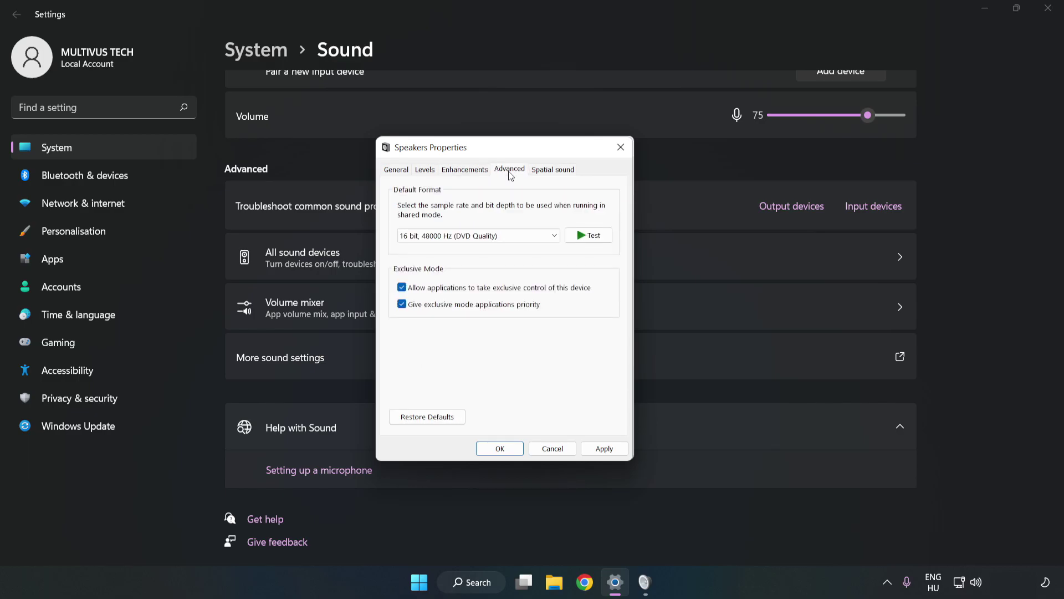
pyautogui.click(512, 238)
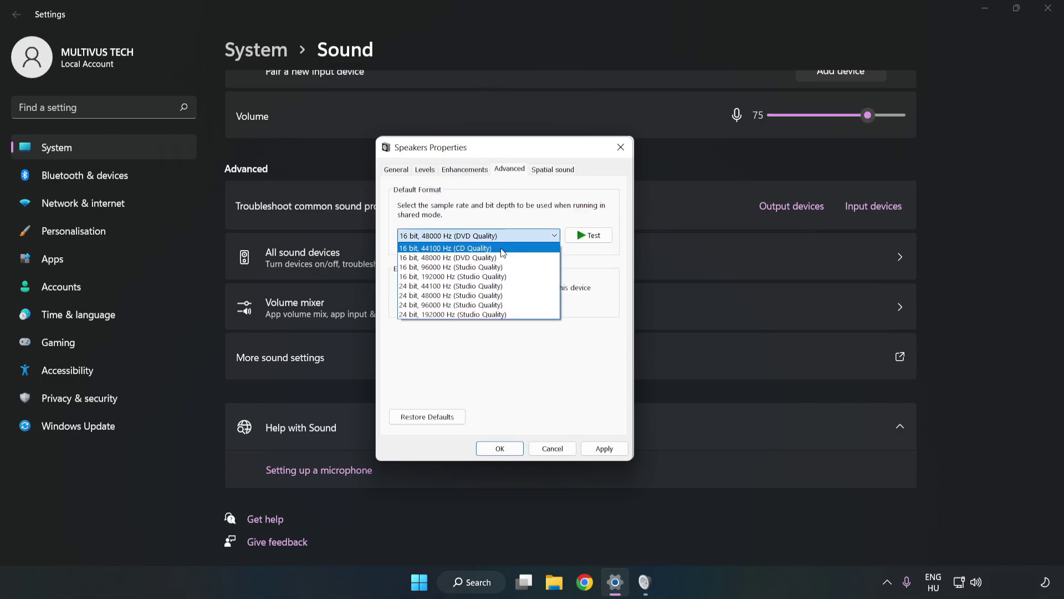
pyautogui.click(495, 257)
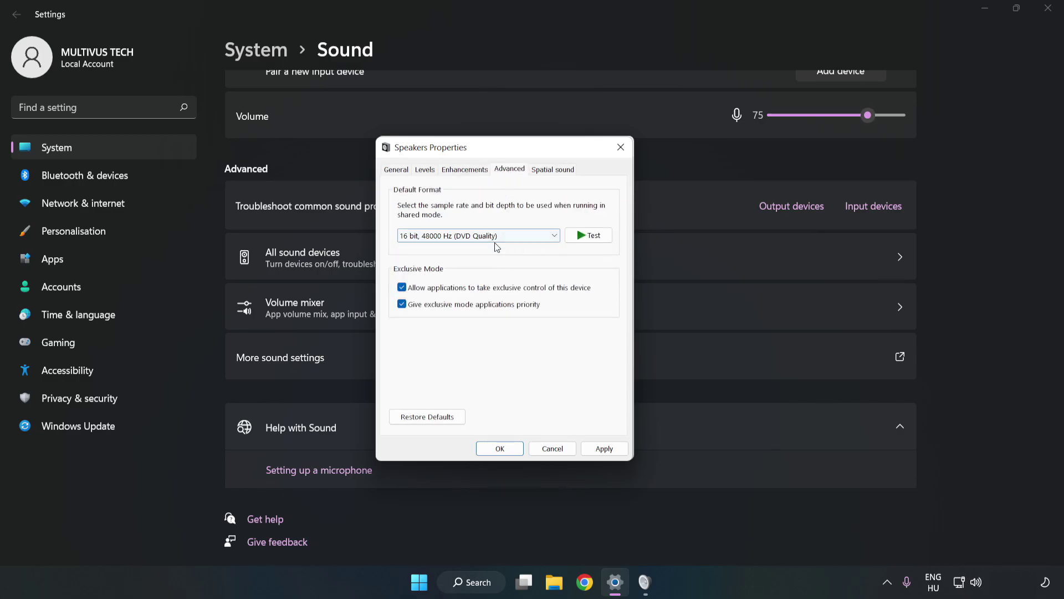
pyautogui.click(605, 448)
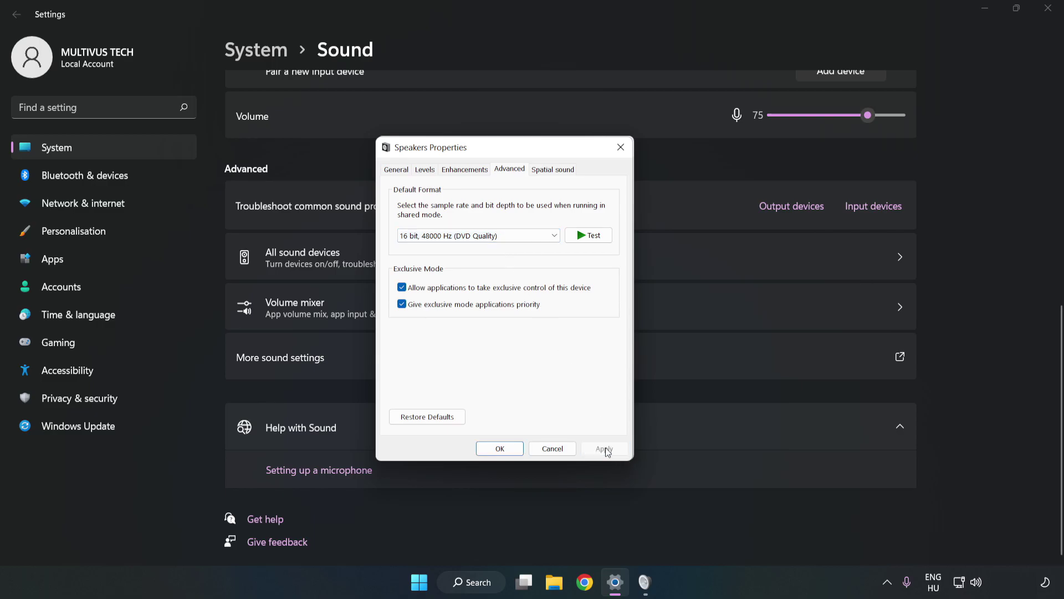
pyautogui.click(500, 449)
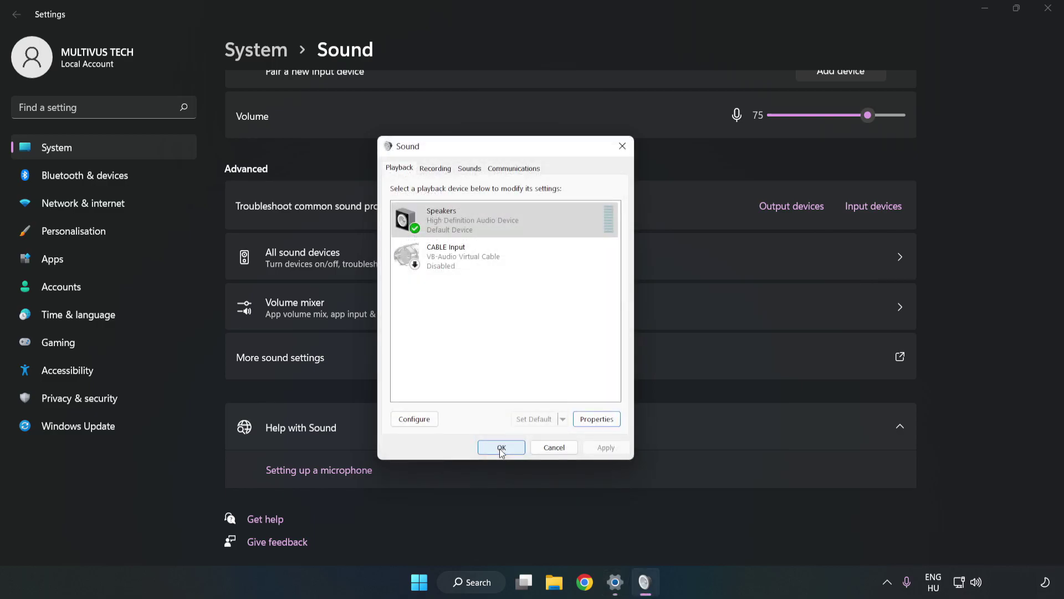
pyautogui.click(499, 447)
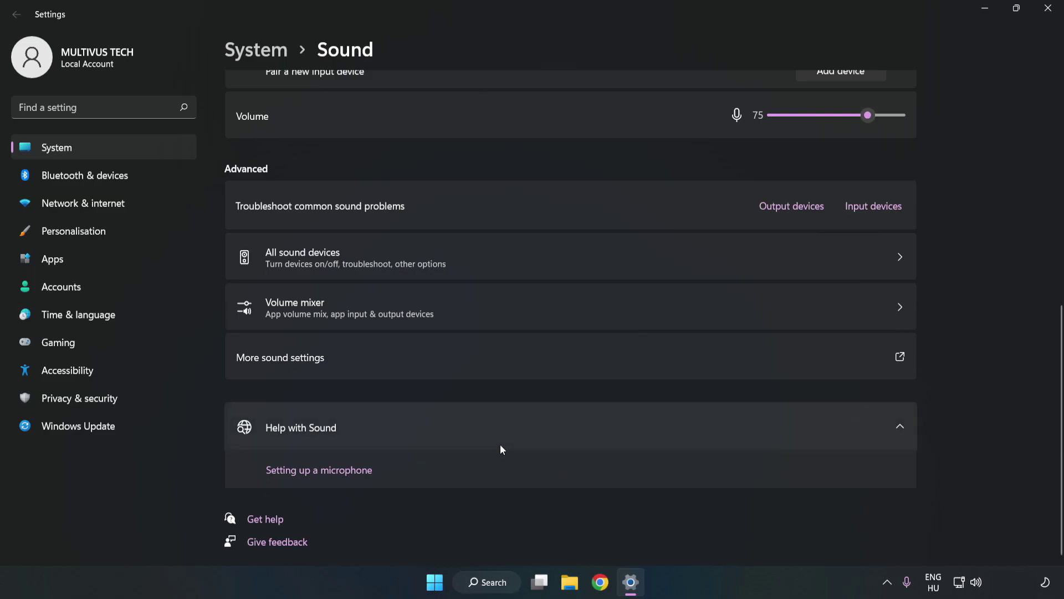
# Step: Close the Sound settings window and bring up the Start menu's power options
pyautogui.click(1048, 8)
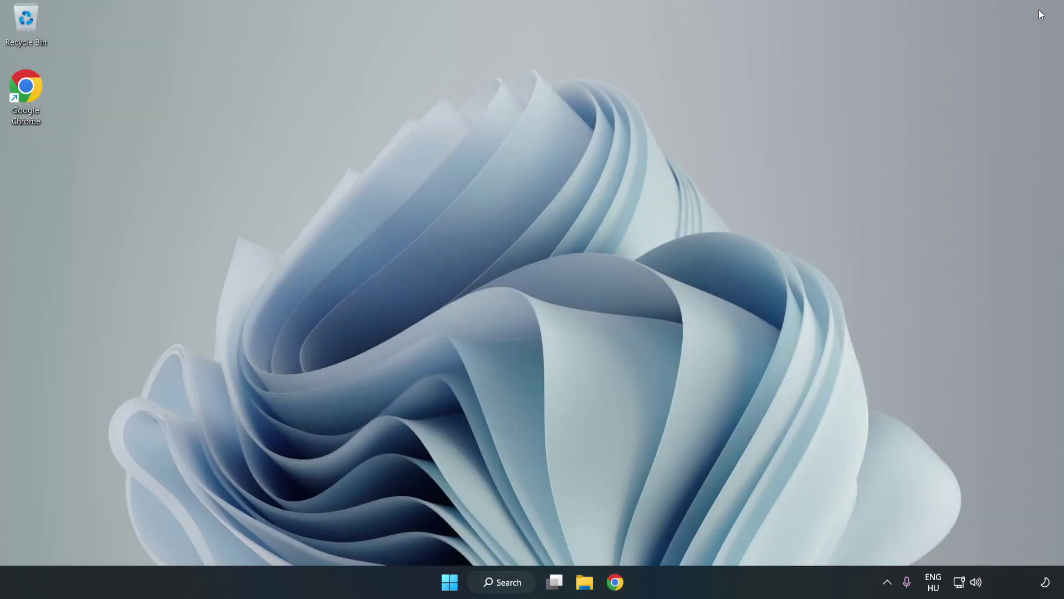
pyautogui.click(449, 582)
pyautogui.click(704, 535)
# Step: Search 'device magager' and launch Device Manager from the results
pyautogui.click(521, 583)
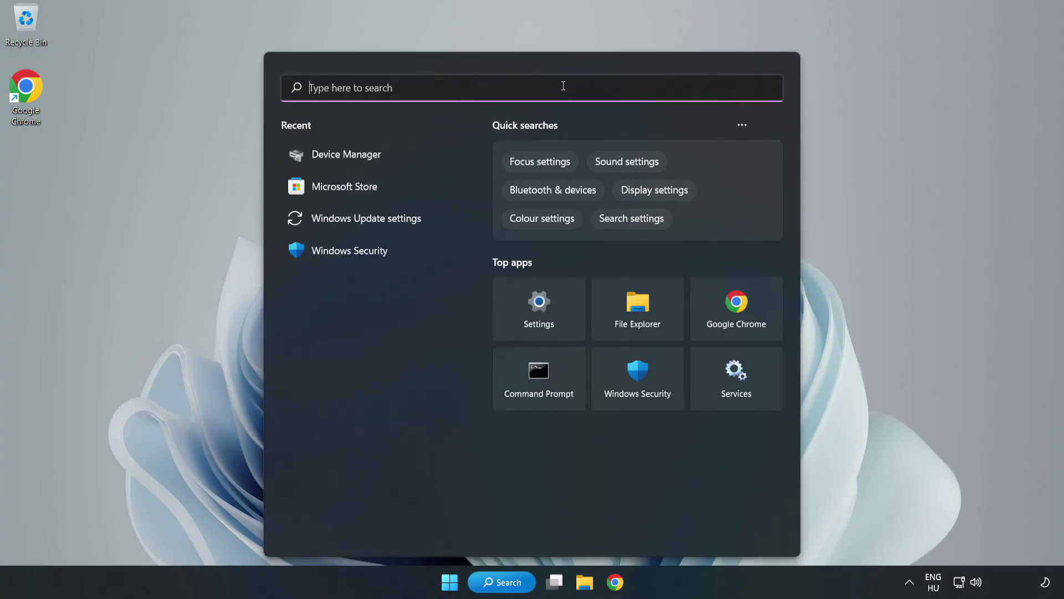
pyautogui.write('device mag')
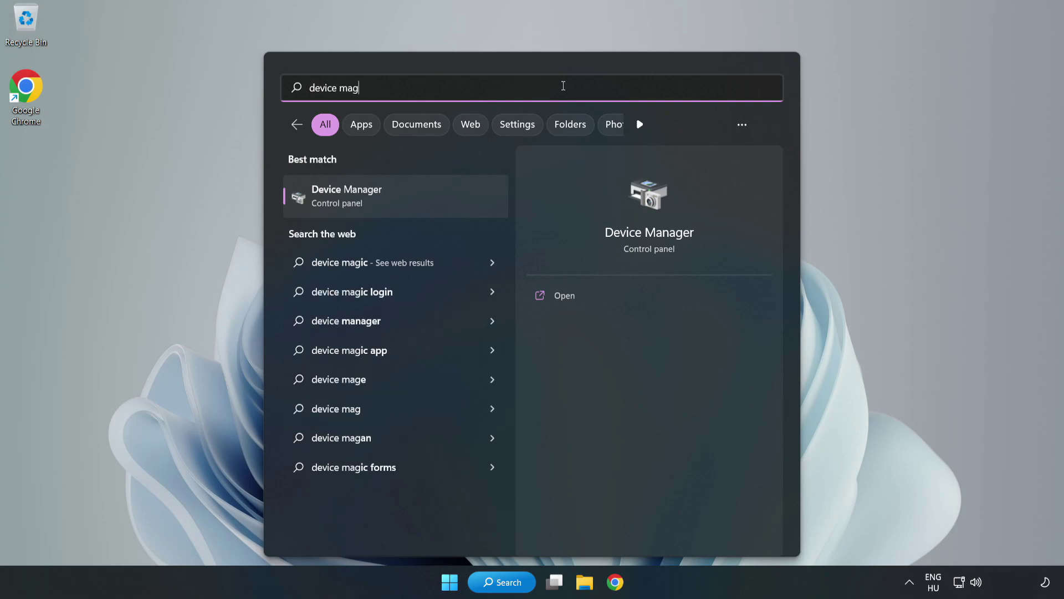
pyautogui.press('BackSpace')
pyautogui.write('nager')
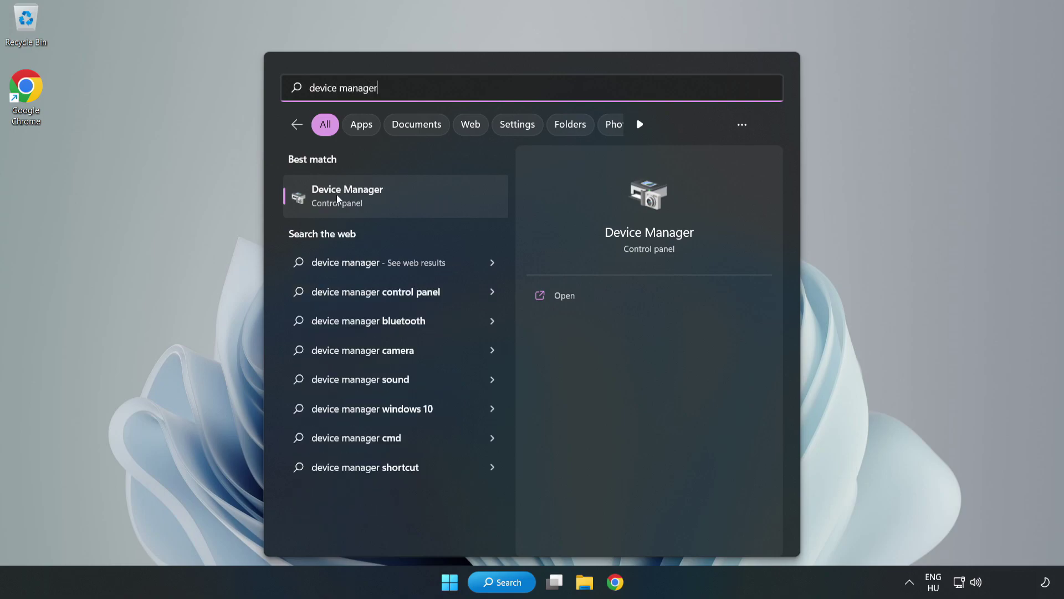
pyautogui.click(412, 195)
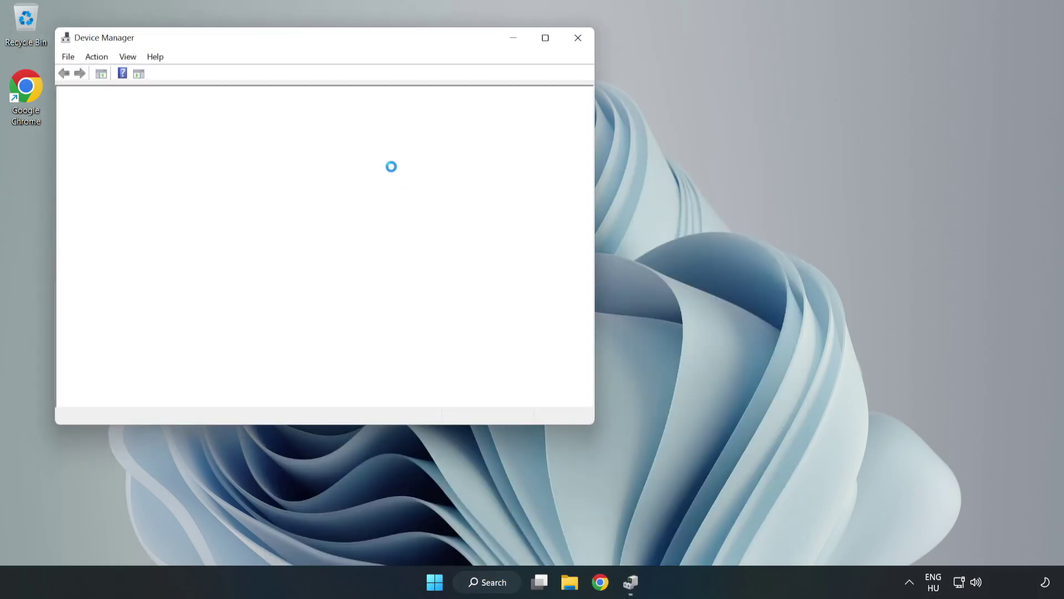
# Step: Expand Sound, video and game controllers and right-click High Definition Audio Device
pyautogui.moveTo(297, 40); pyautogui.dragTo(481, 84)
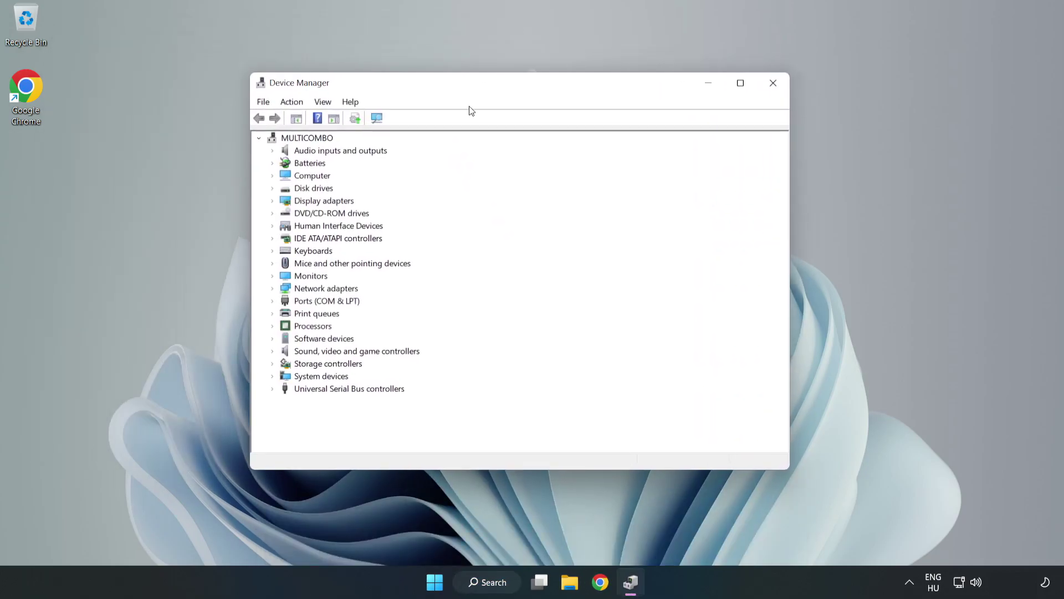
pyautogui.click(296, 356)
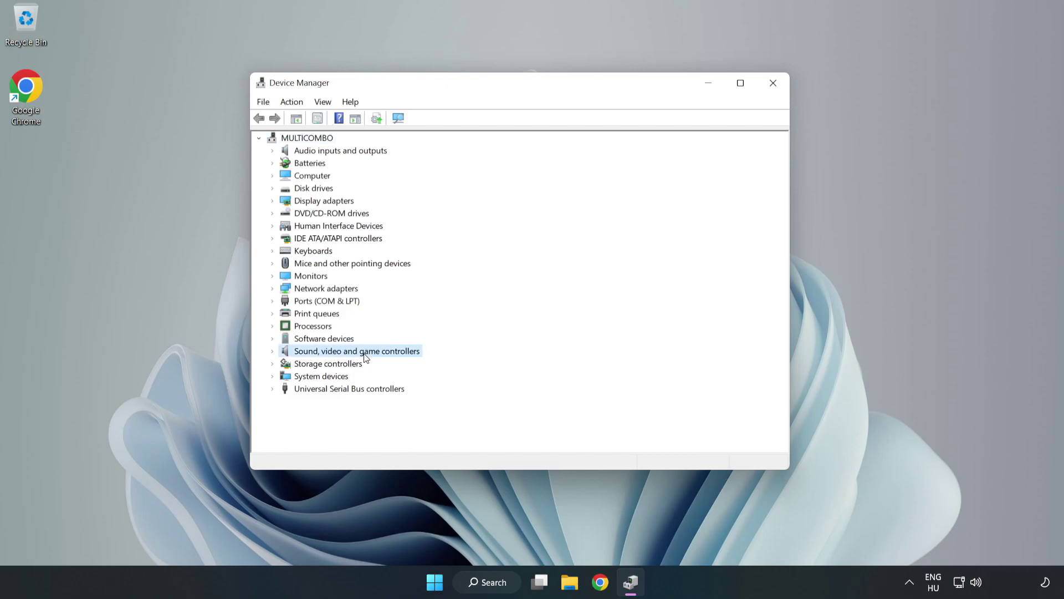
pyautogui.click(272, 352)
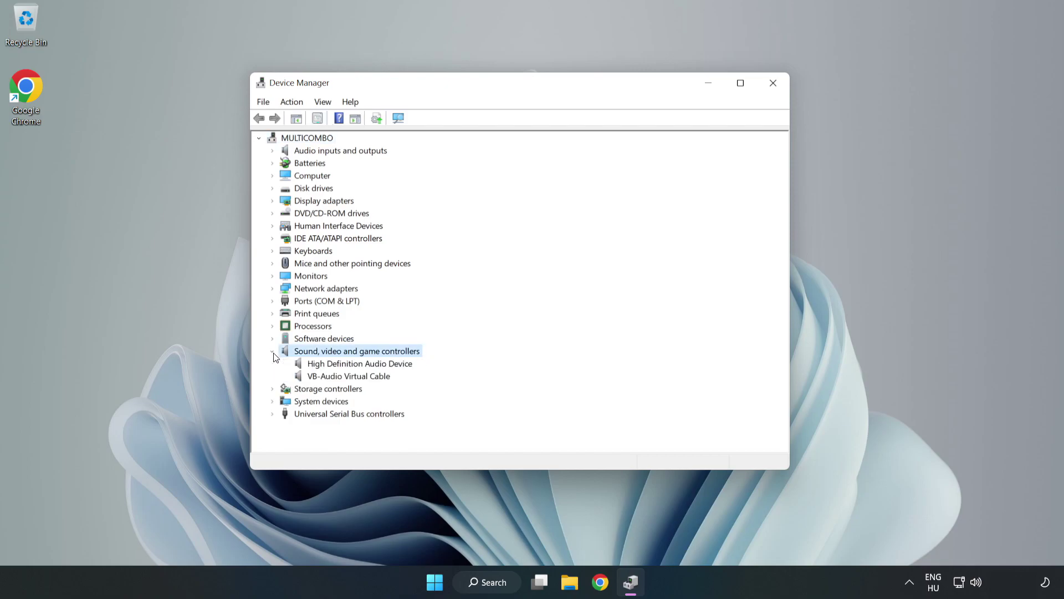
pyautogui.click(327, 364)
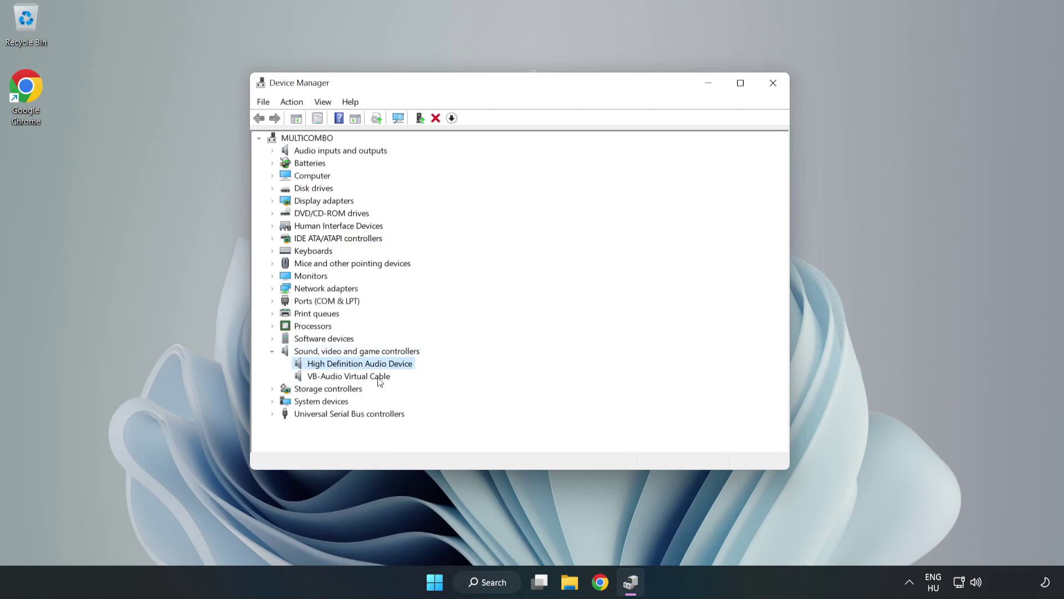
pyautogui.rightClick(395, 365)
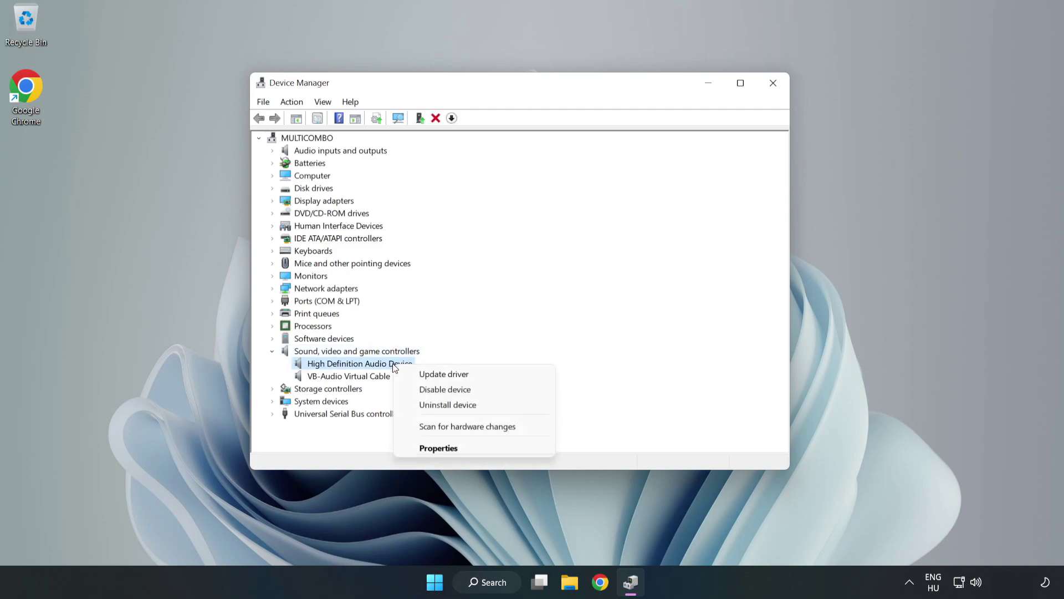
# Step: Reinstall the High Definition Audio Device driver from the computer's driver list, then close Device Manager
pyautogui.click(485, 377)
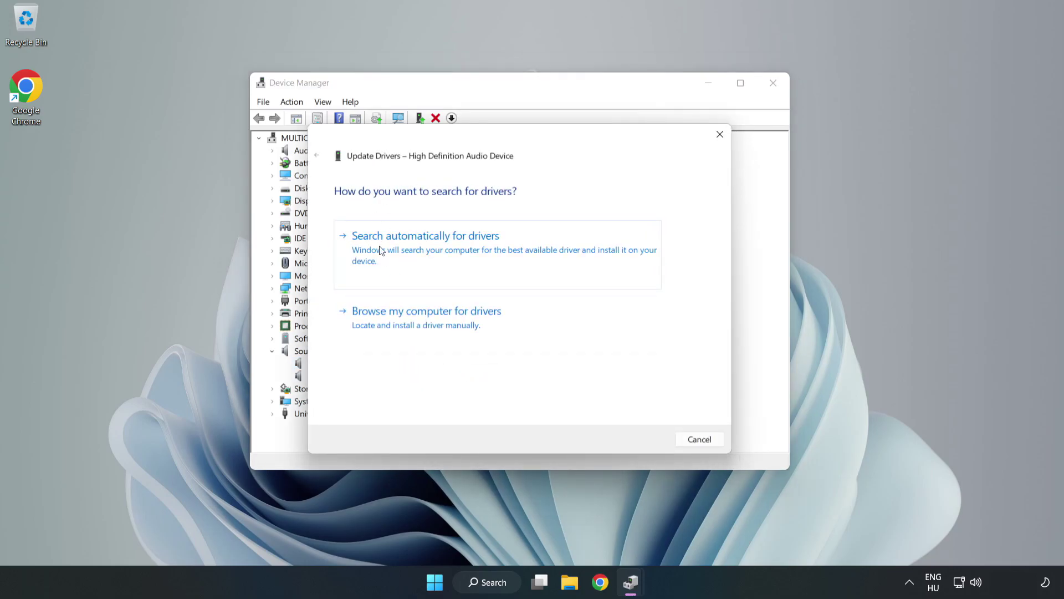
pyautogui.click(463, 326)
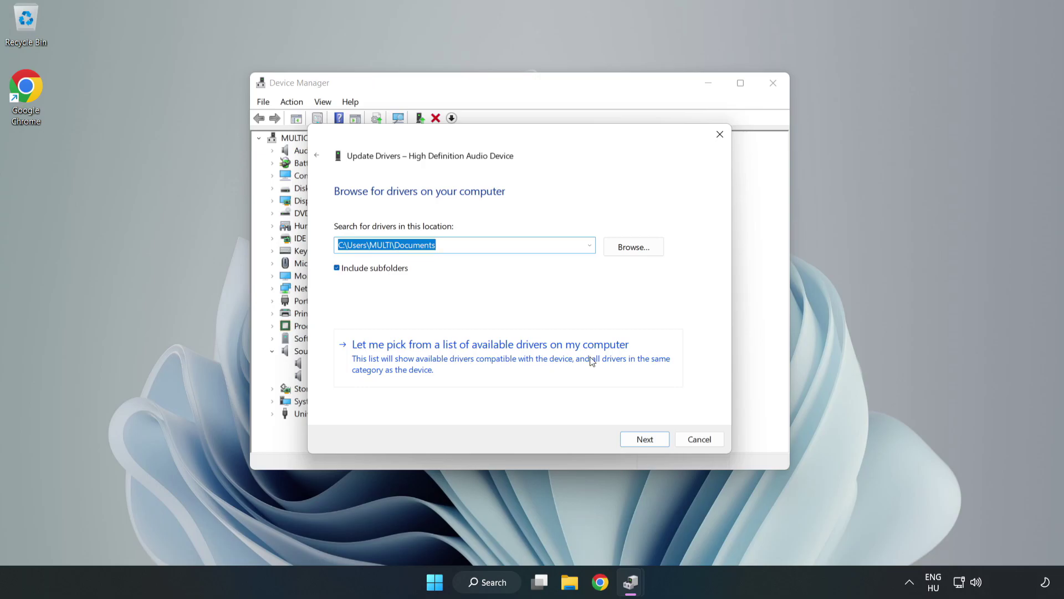
pyautogui.click(554, 364)
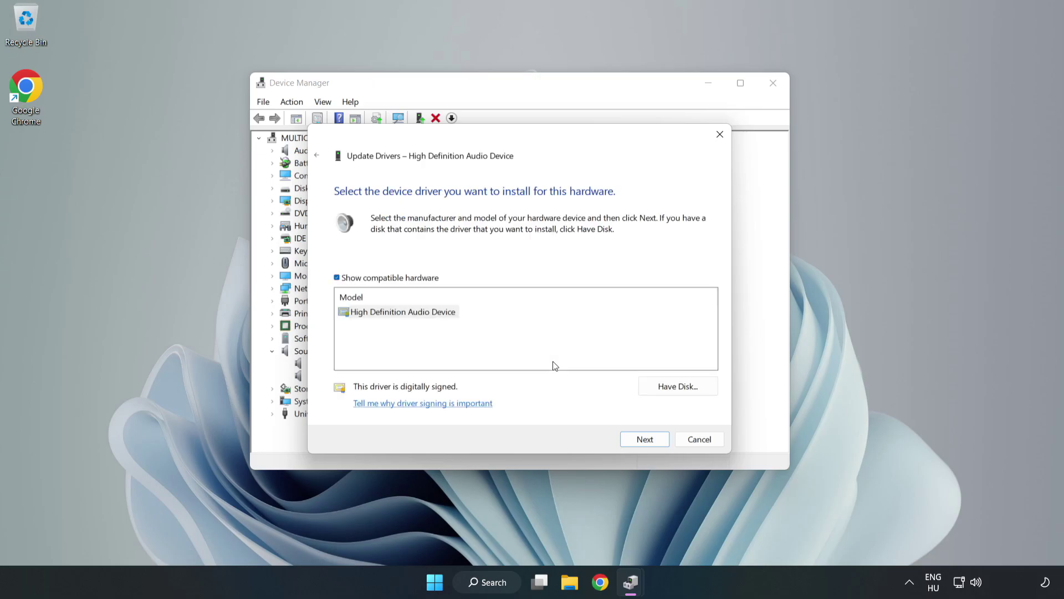
pyautogui.click(356, 314)
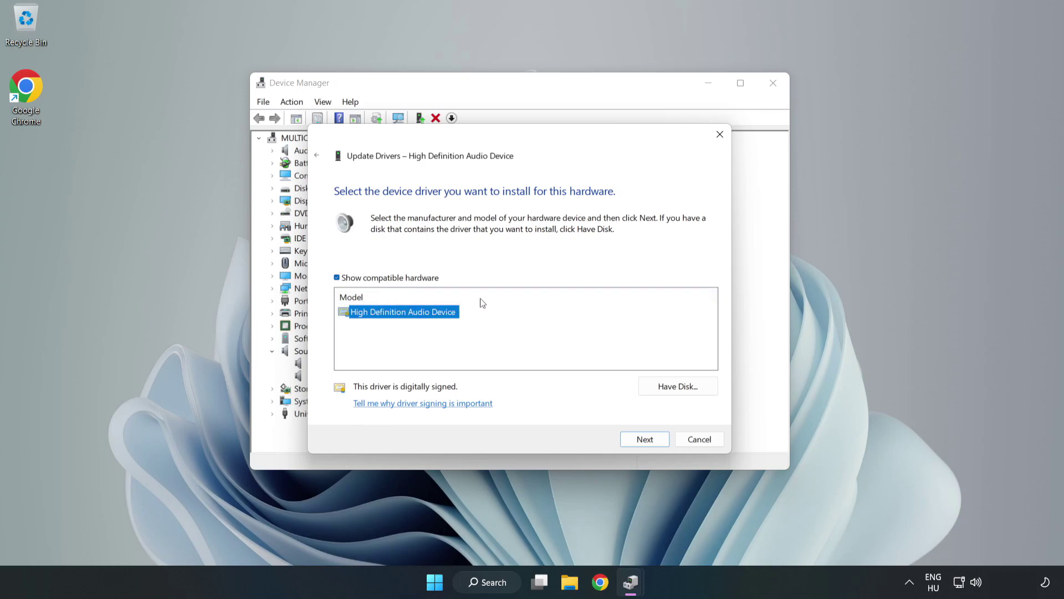
pyautogui.click(645, 441)
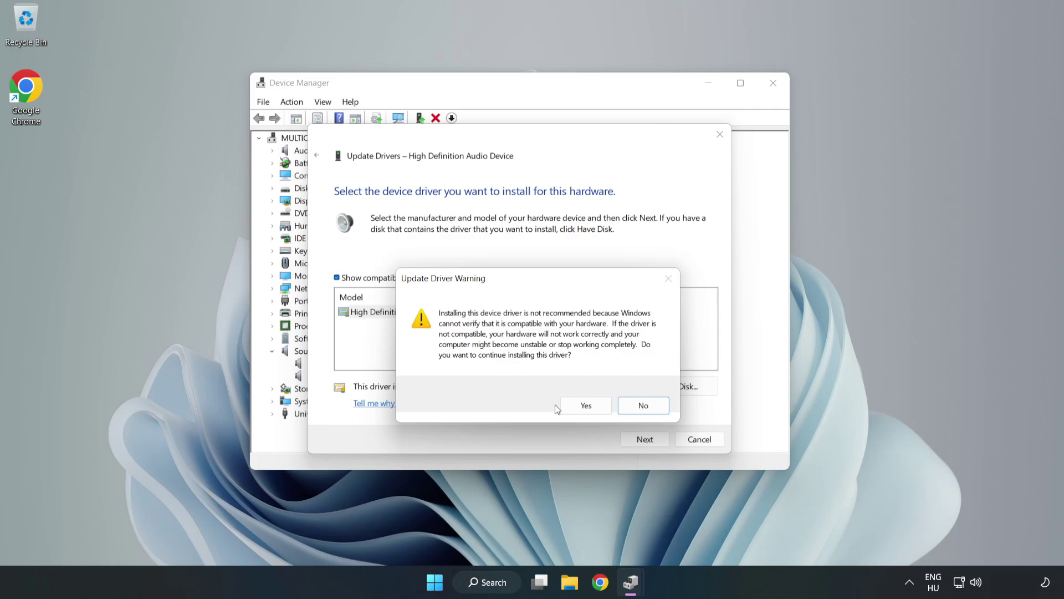
pyautogui.click(587, 407)
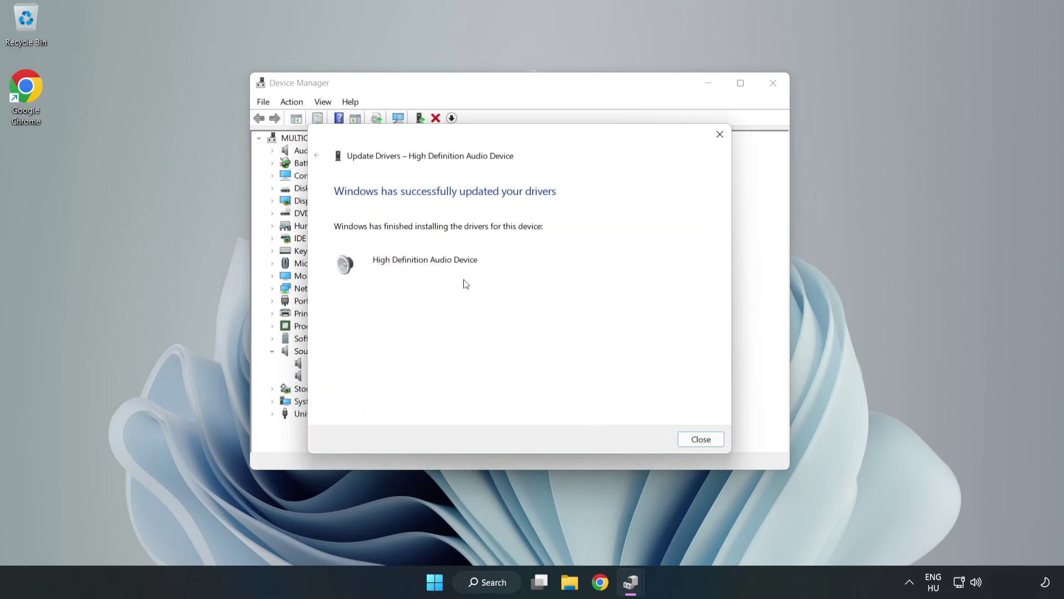
pyautogui.click(700, 440)
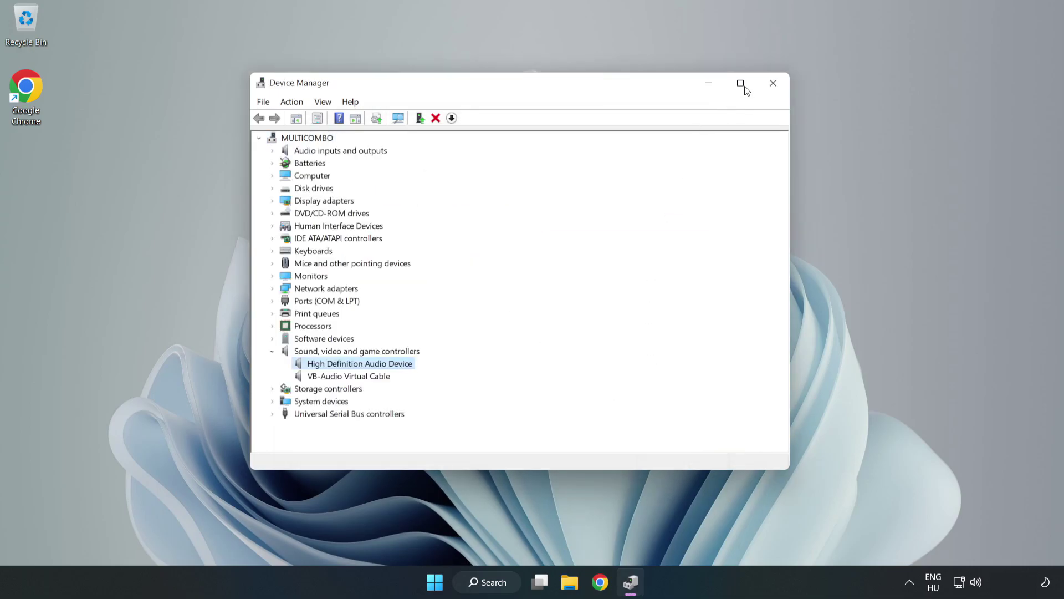
pyautogui.click(772, 85)
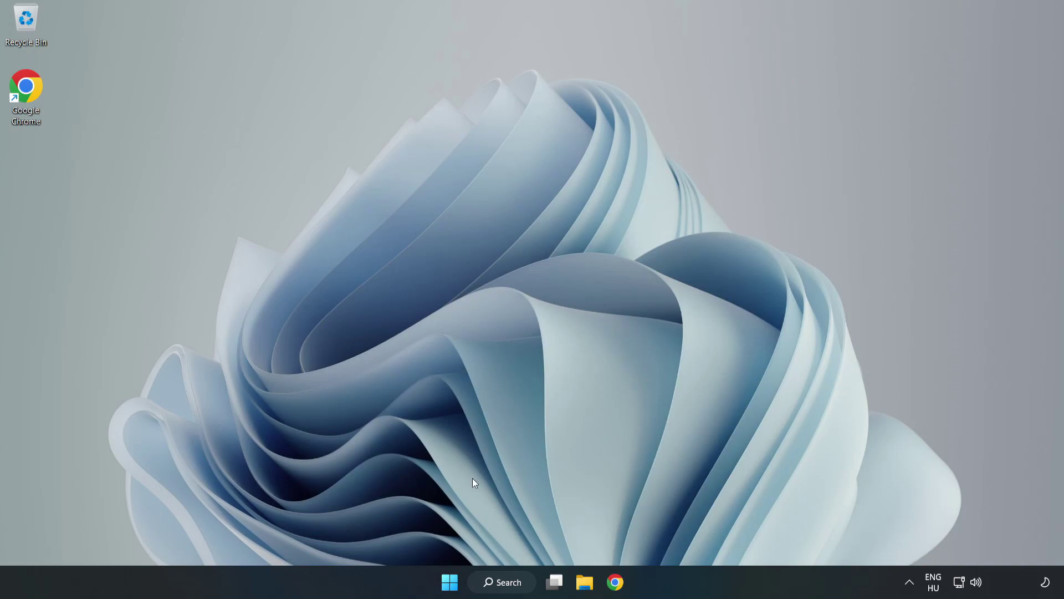
# Step: Launch Troubleshoot sound problems from the taskbar speaker icon's menu
pyautogui.click(449, 581)
pyautogui.rightClick(979, 583)
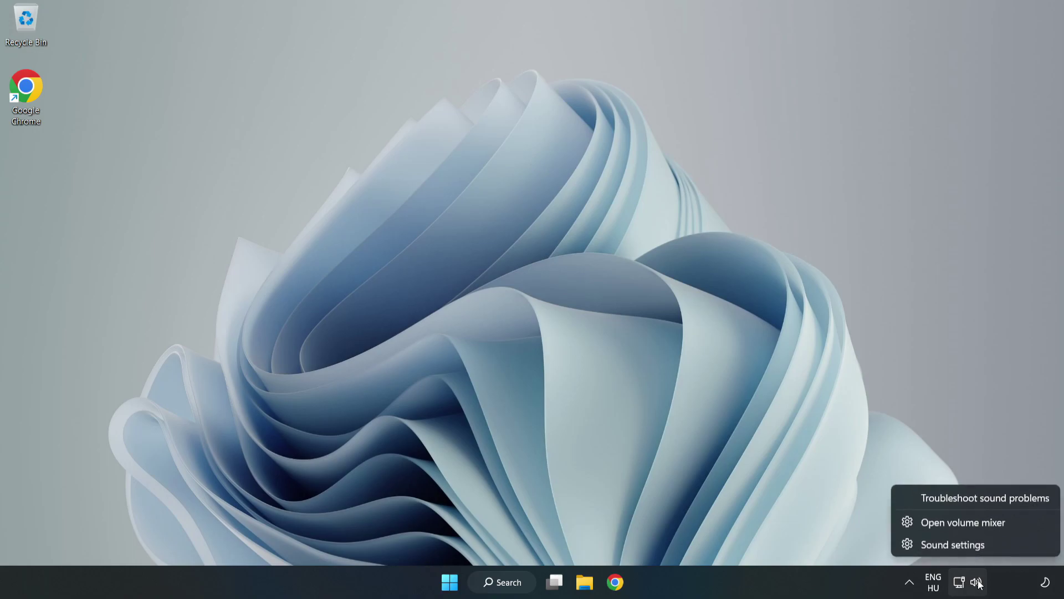
pyautogui.click(963, 498)
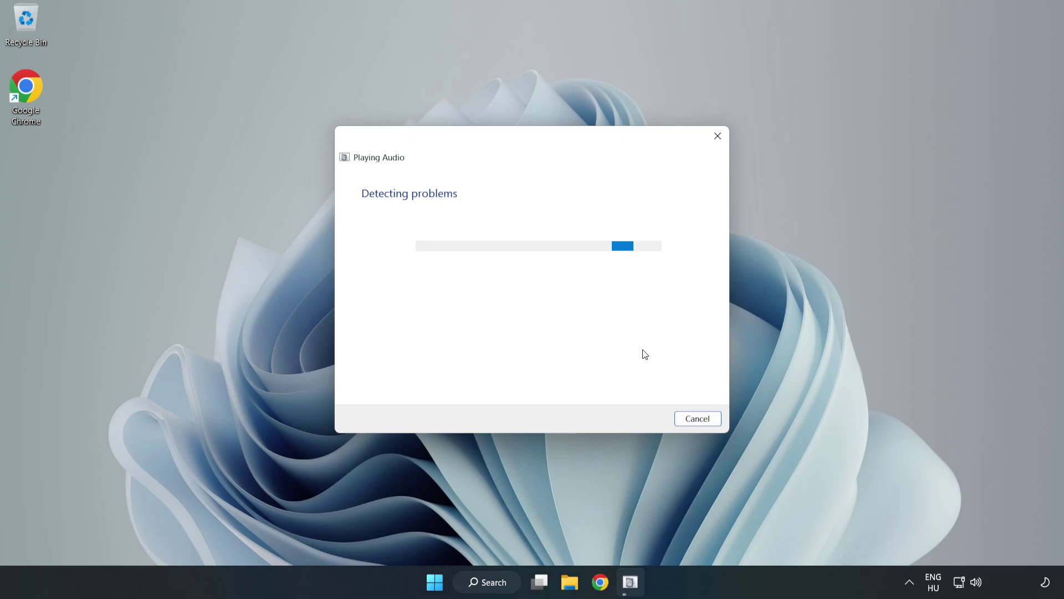